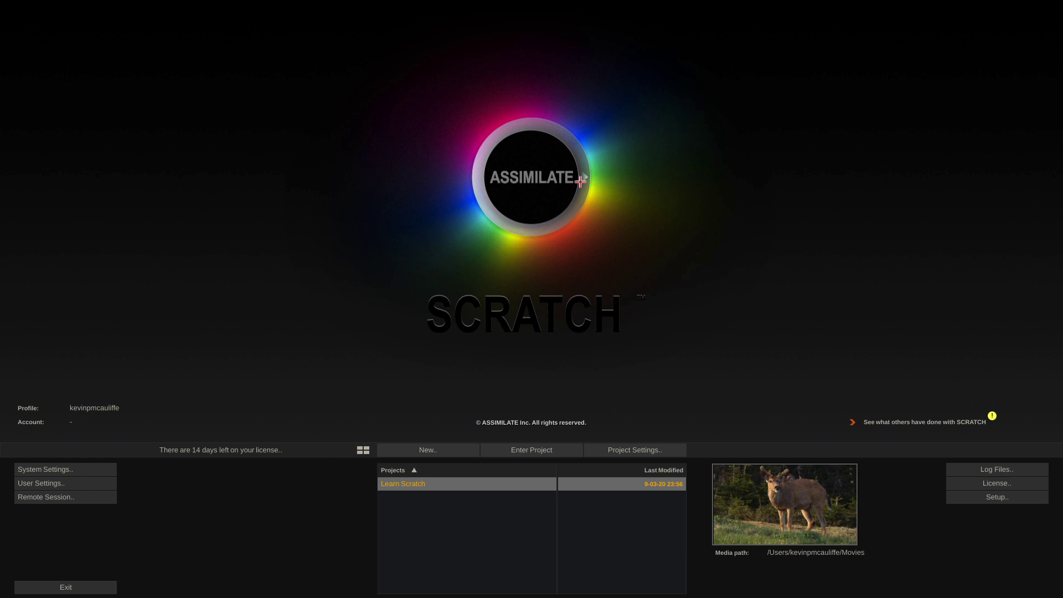
# - Close the System Information overlay on the SCRATCH start screen
pyautogui.moveTo(528, 173)
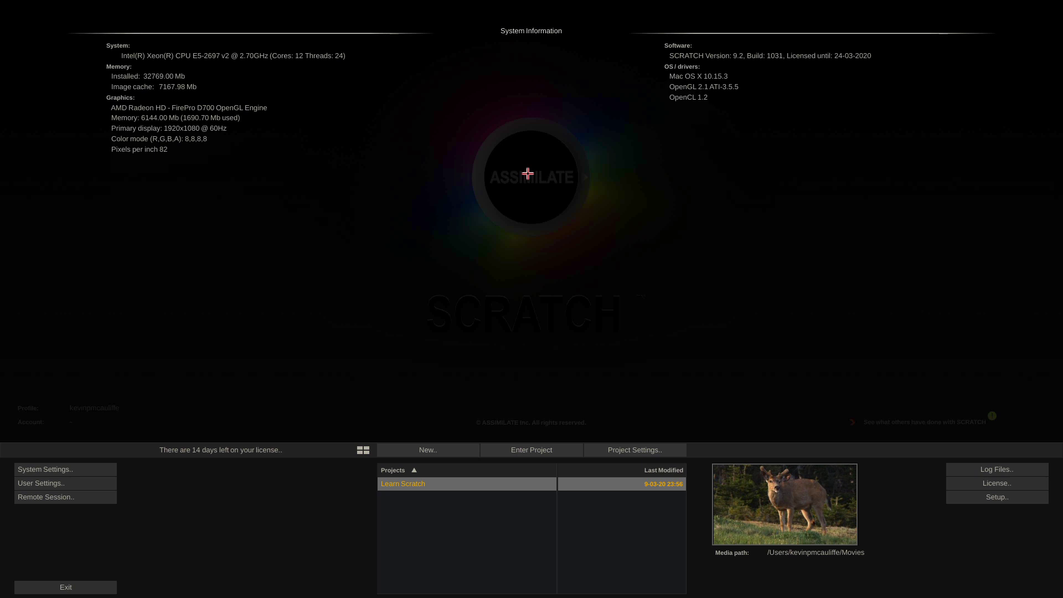
pyautogui.click(528, 174)
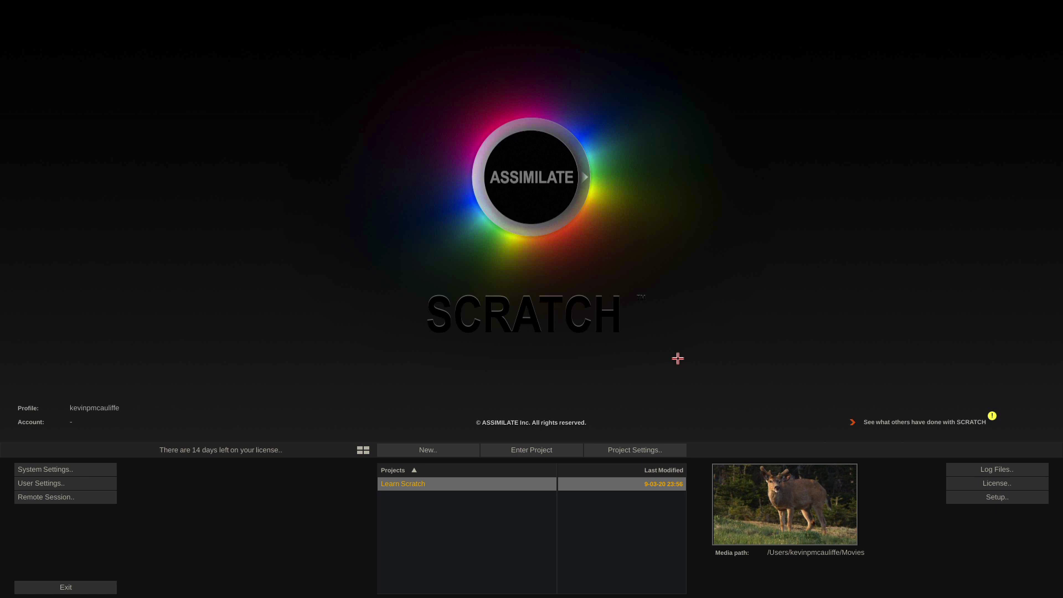
pyautogui.click(498, 452)
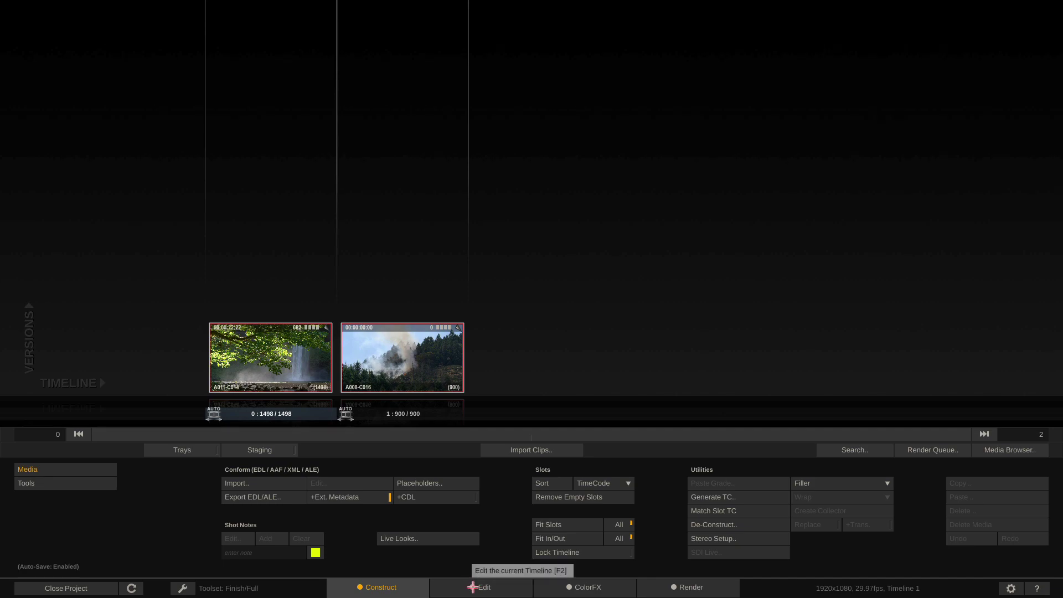
# - Show the waterfall clip on the Edit page at frame 251 with the metadata panel hidden
pyautogui.click(472, 586)
pyautogui.moveTo(301, 526); pyautogui.dragTo(163, 528)
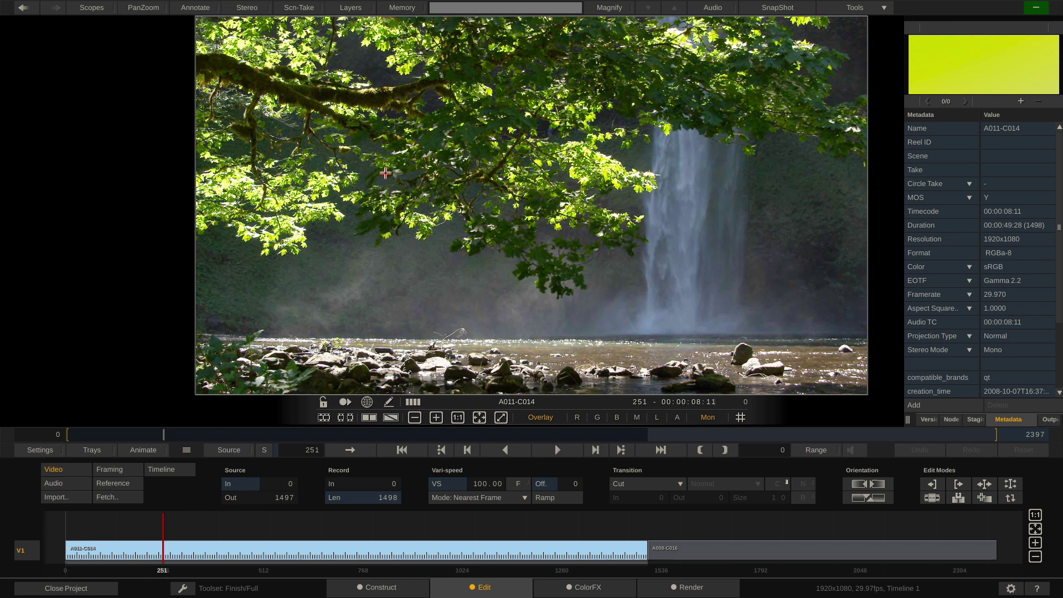
pyautogui.click(1059, 245)
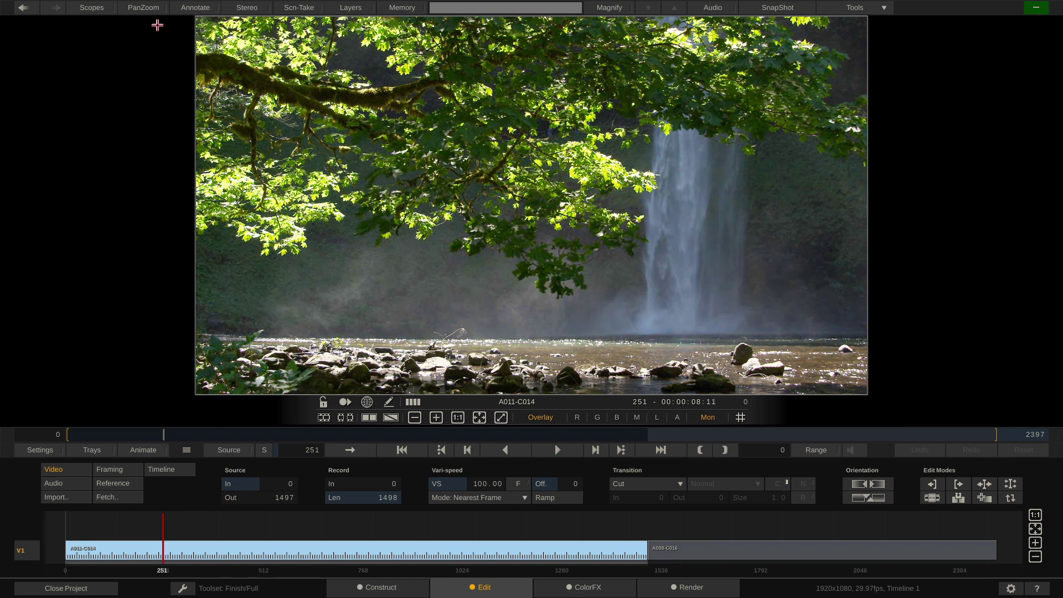
# - Bring up the Annotate palette, nudge it higher, and toggle annotation drawing on and off
pyautogui.click(195, 7)
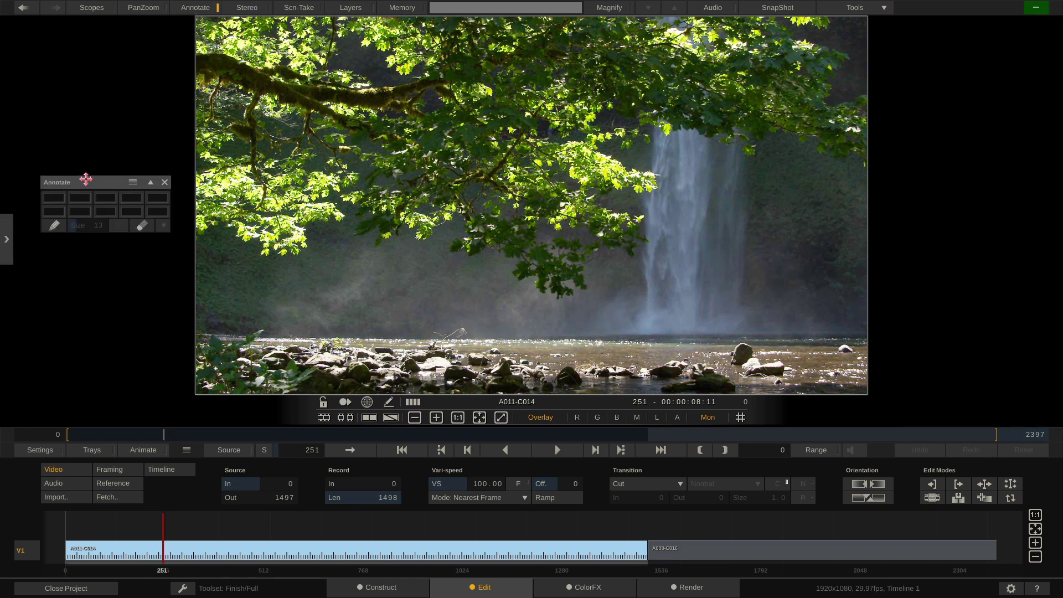
pyautogui.moveTo(90, 176); pyautogui.dragTo(89, 162)
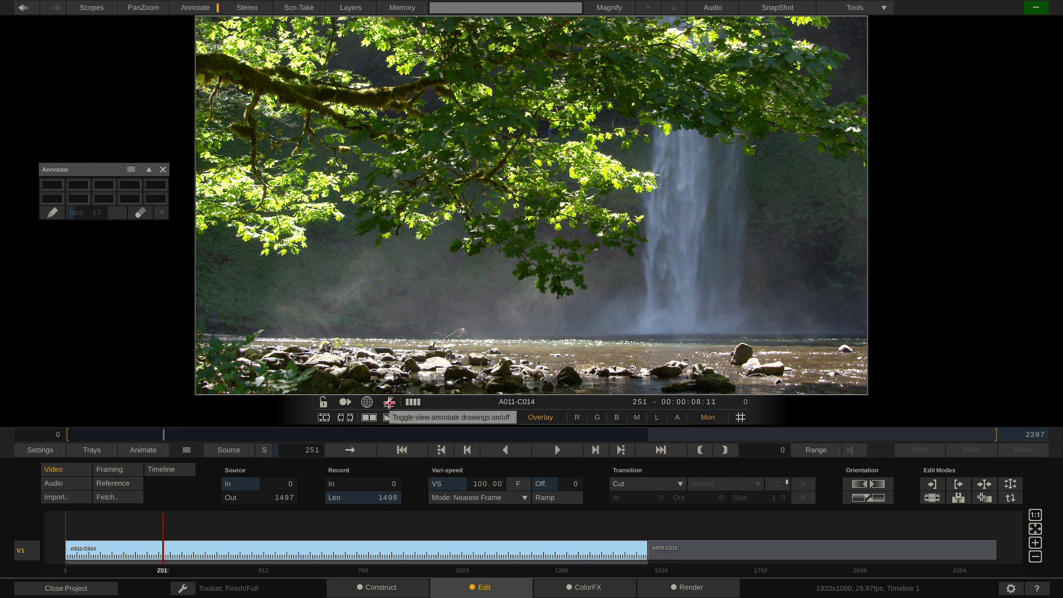
pyautogui.click(390, 403)
pyautogui.click(390, 402)
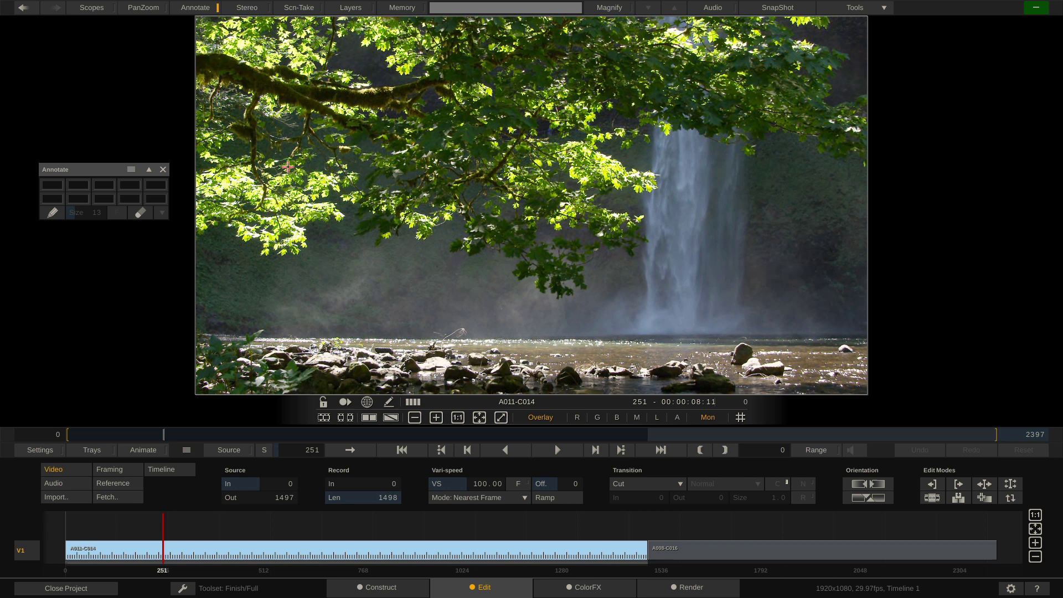
# - Draw a red circle and X over the waterfall on frame 251, then close Annotate
pyautogui.click(50, 213)
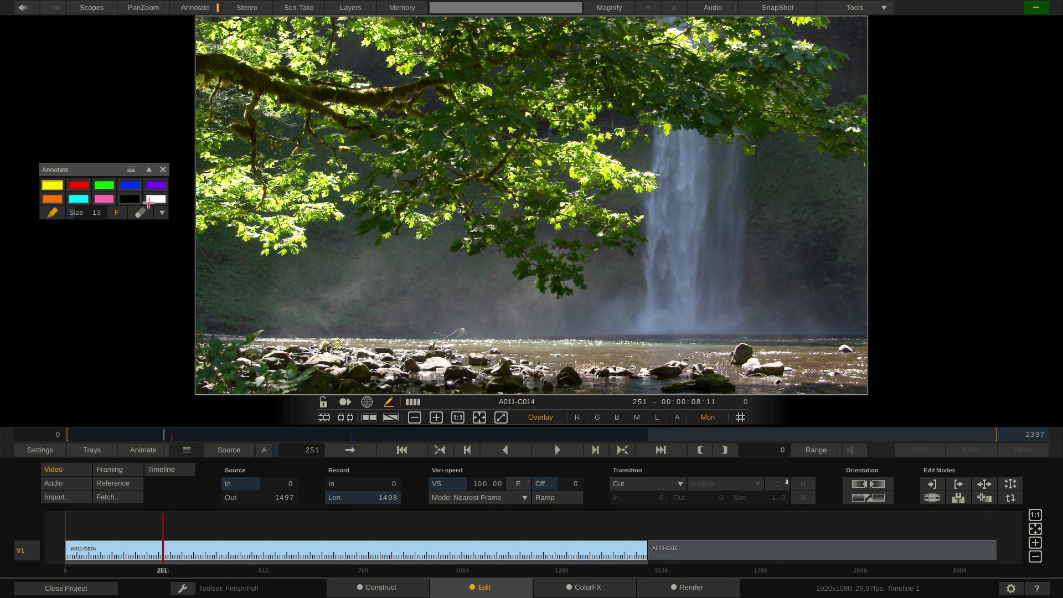
pyautogui.click(79, 185)
pyautogui.moveTo(800, 149)
pyautogui.mouseDown()
pyautogui.moveTo(775, 127)
pyautogui.moveTo(532, 245)
pyautogui.moveTo(823, 149)
pyautogui.moveTo(742, 119)
pyautogui.mouseUp()
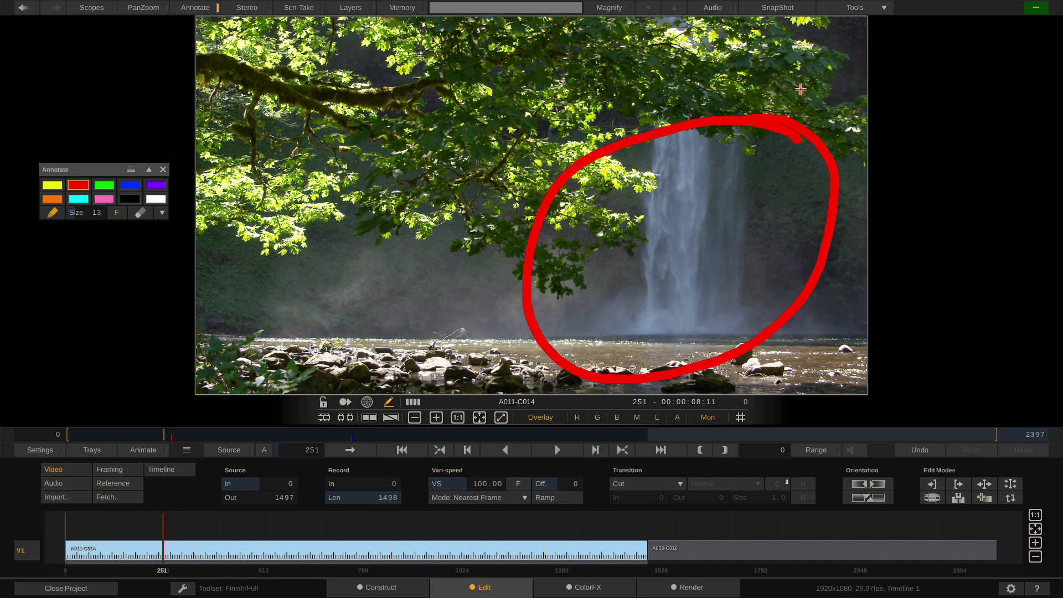
pyautogui.moveTo(803, 87); pyautogui.dragTo(596, 363)
pyautogui.moveTo(559, 159); pyautogui.dragTo(774, 323)
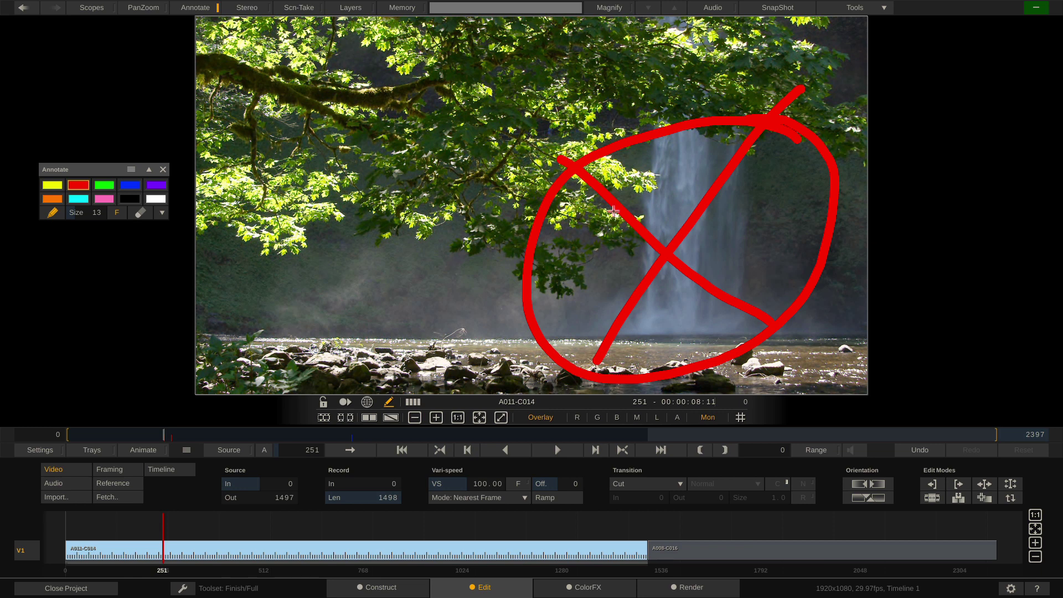
pyautogui.click(197, 9)
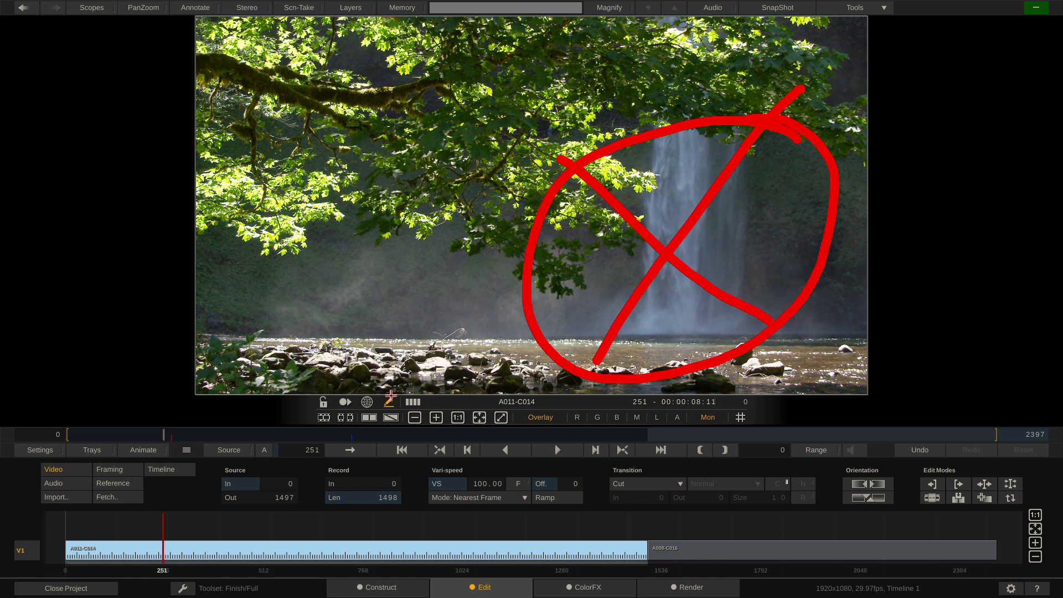
# - Toggle annotation visibility and jump between frames 431, 270 and 251, ending on 270
pyautogui.click(387, 402)
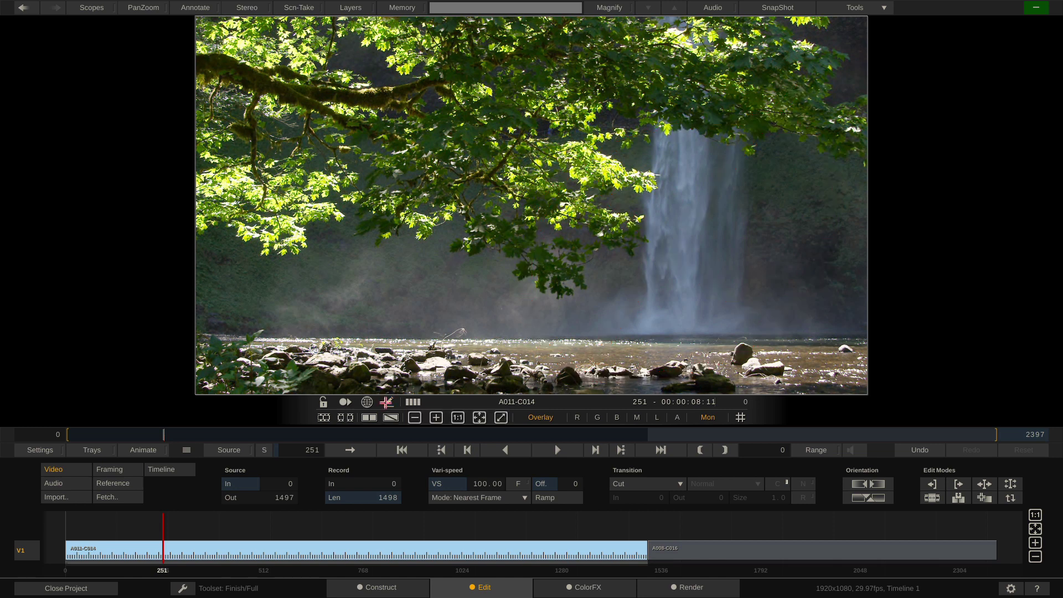
pyautogui.click(386, 402)
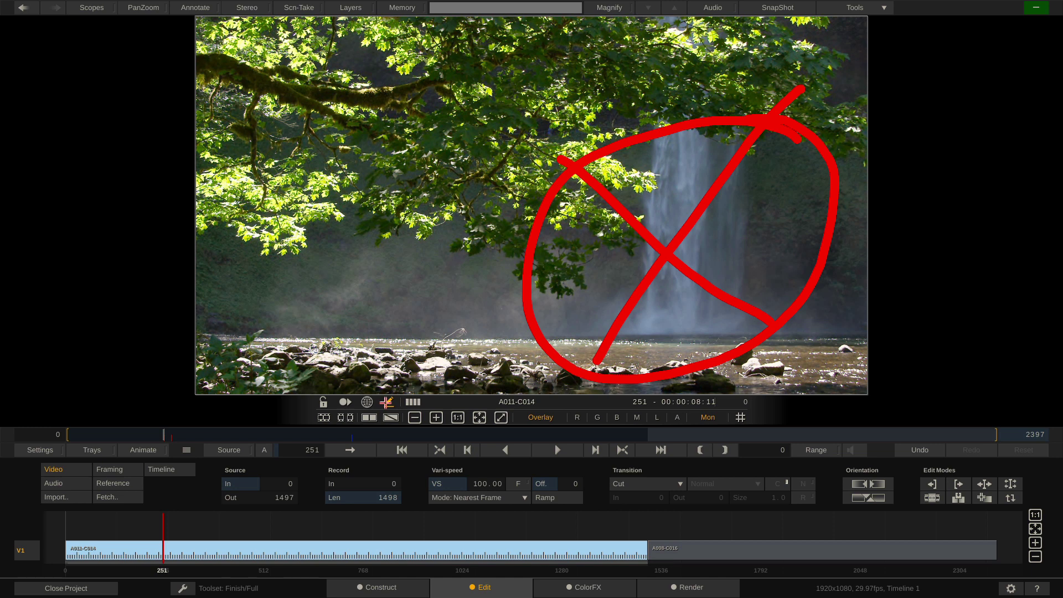
pyautogui.click(233, 435)
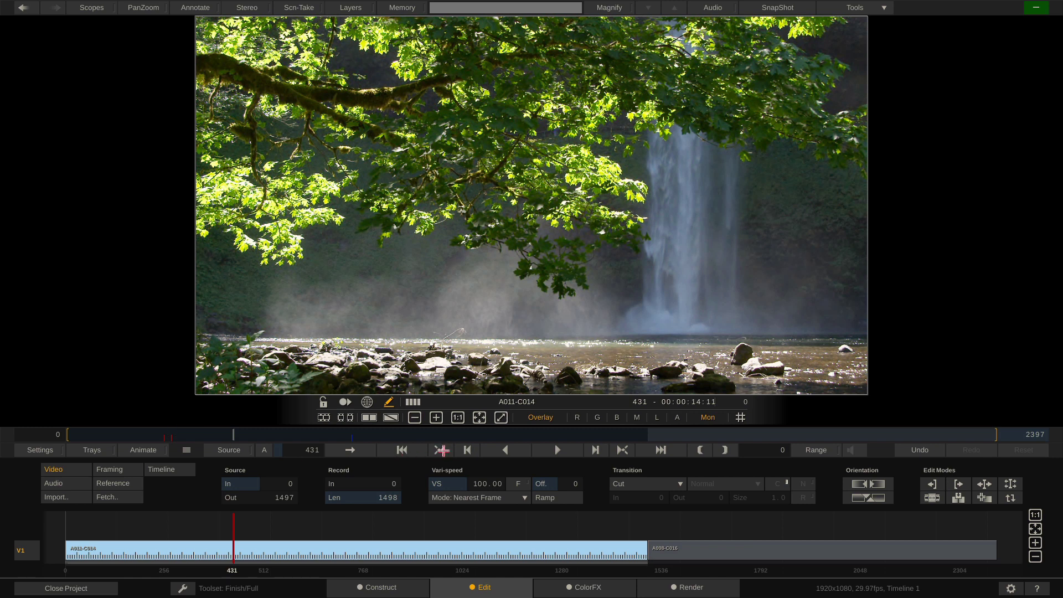
pyautogui.click(443, 450)
pyautogui.click(443, 450)
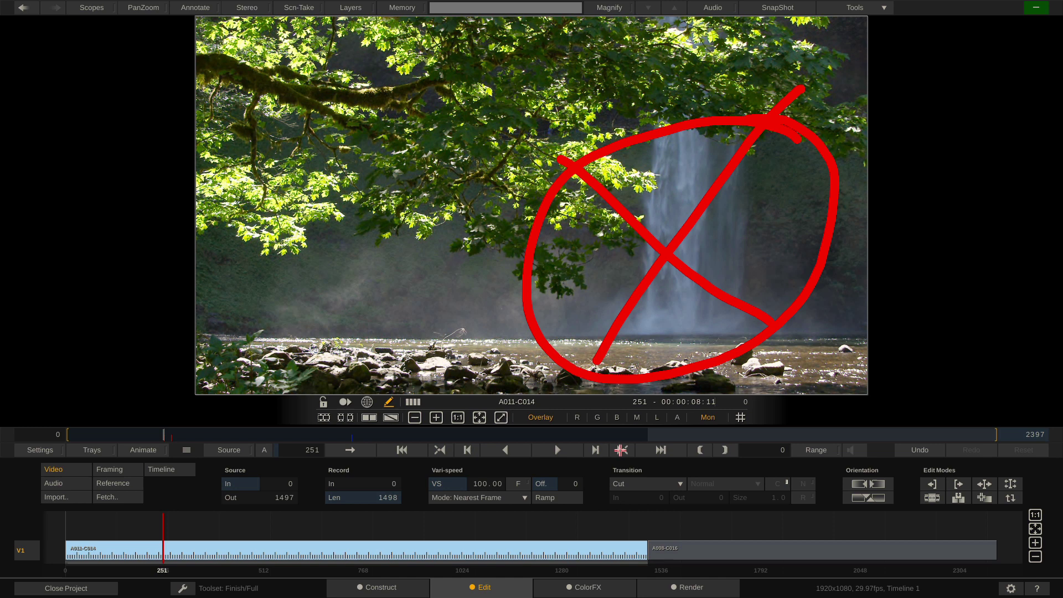
pyautogui.click(621, 450)
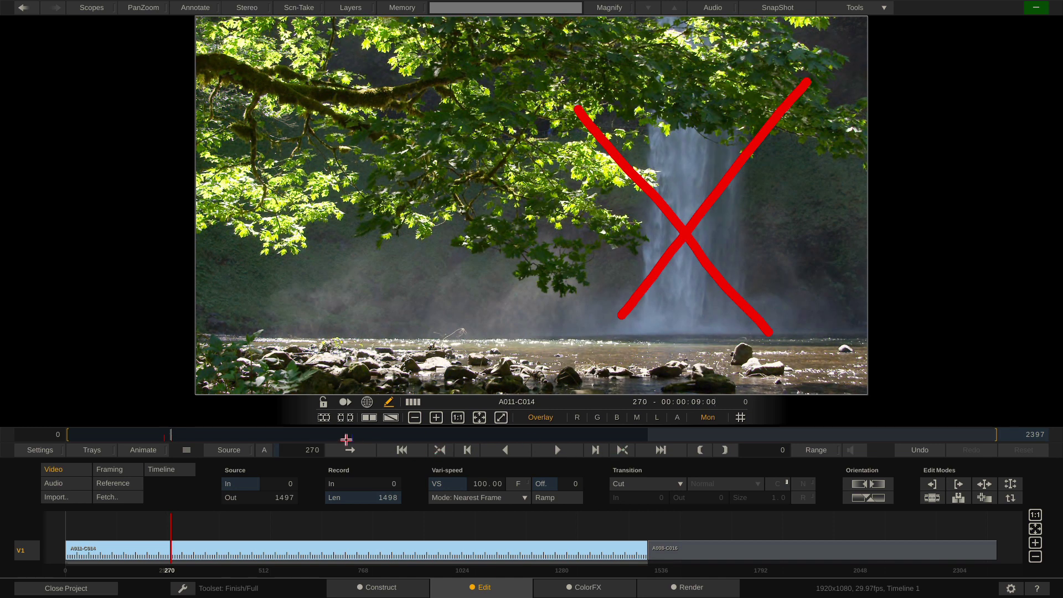
# - Clear the red X from frame 270 with Annotate's Clear Frame option
pyautogui.click(190, 7)
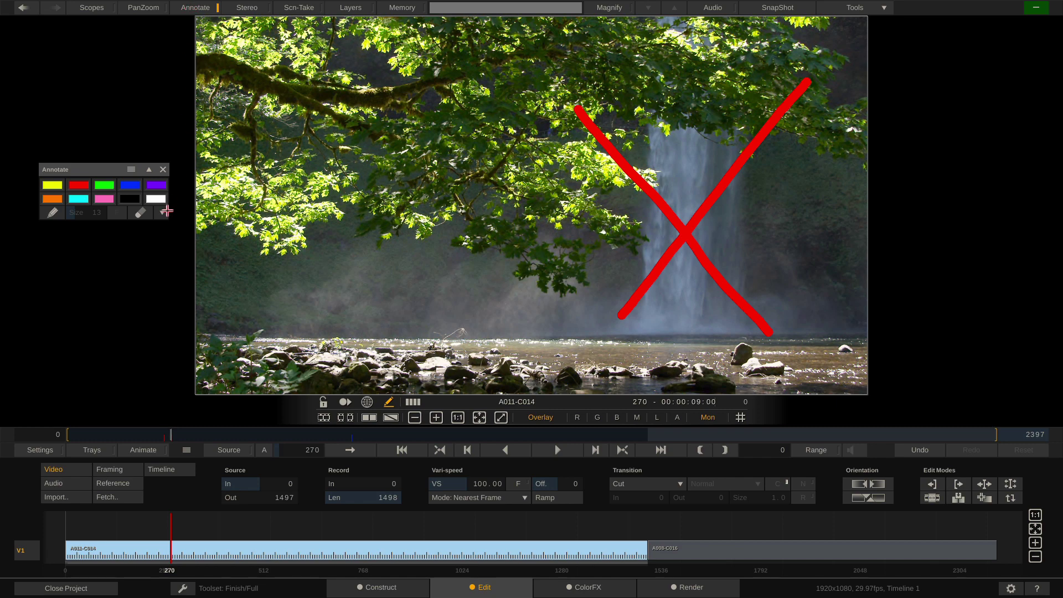
pyautogui.click(162, 213)
pyautogui.click(172, 228)
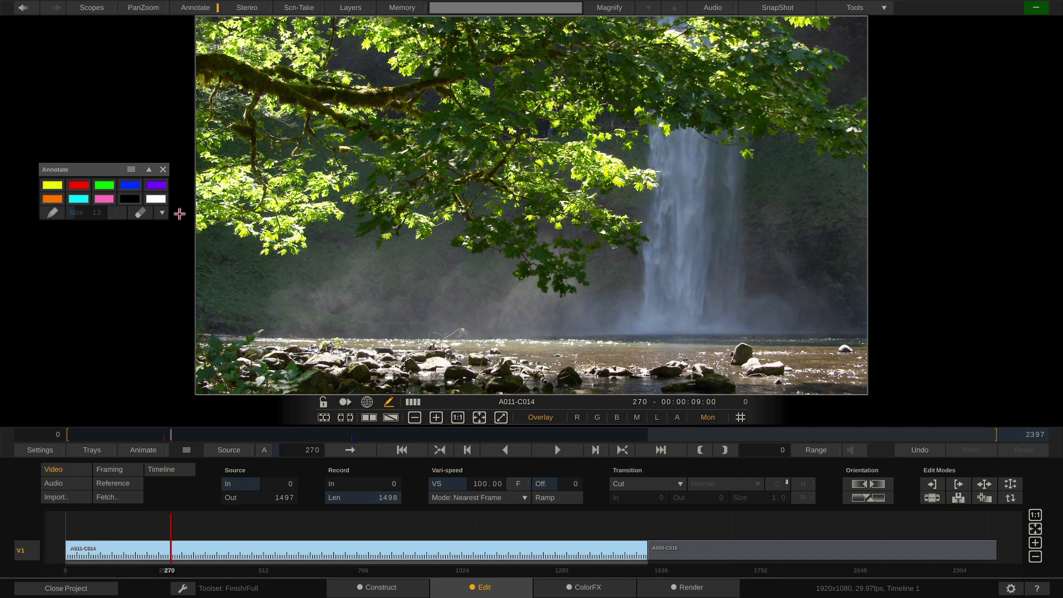
# - Draw a yellow arrow pointing toward the upper-left branches on frame 521
pyautogui.moveTo(281, 435); pyautogui.dragTo(269, 435)
pyautogui.click(51, 185)
pyautogui.moveTo(733, 314); pyautogui.dragTo(396, 164)
pyautogui.moveTo(507, 138)
pyautogui.mouseDown()
pyautogui.moveTo(483, 140)
pyautogui.moveTo(463, 257)
pyautogui.mouseUp()
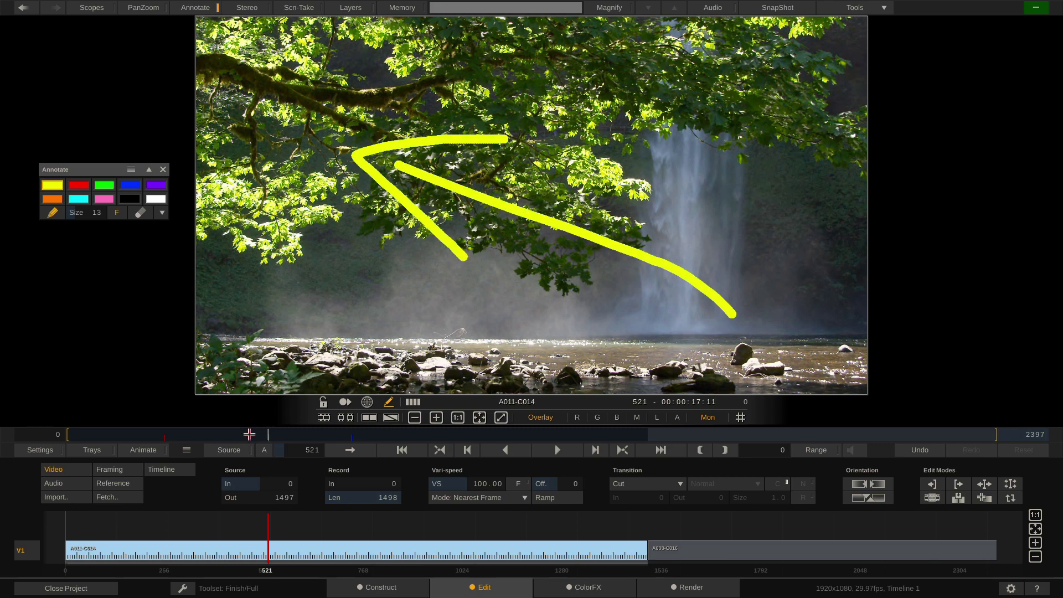
# - Step through the annotated frames from 383 to 735 and back to 251
pyautogui.moveTo(250, 435); pyautogui.dragTo(215, 437)
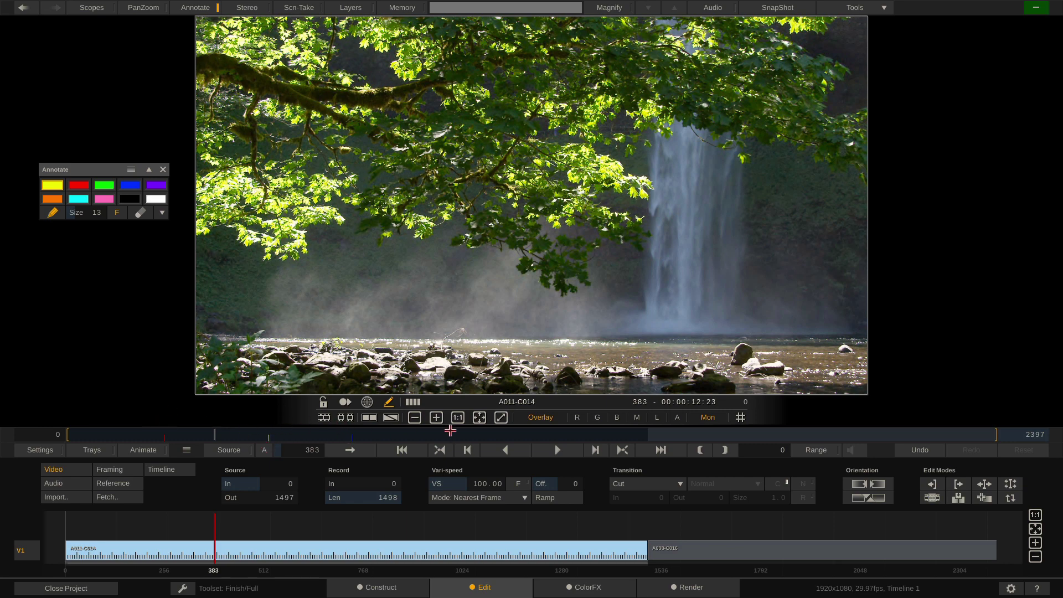
pyautogui.click(616, 454)
pyautogui.click(616, 455)
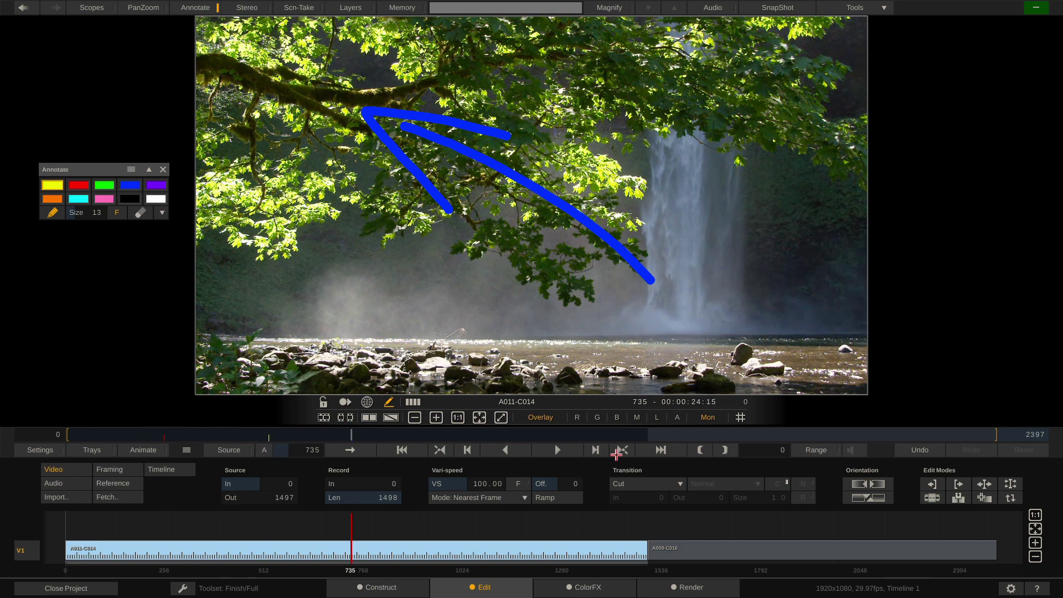
pyautogui.click(443, 449)
pyautogui.click(443, 449)
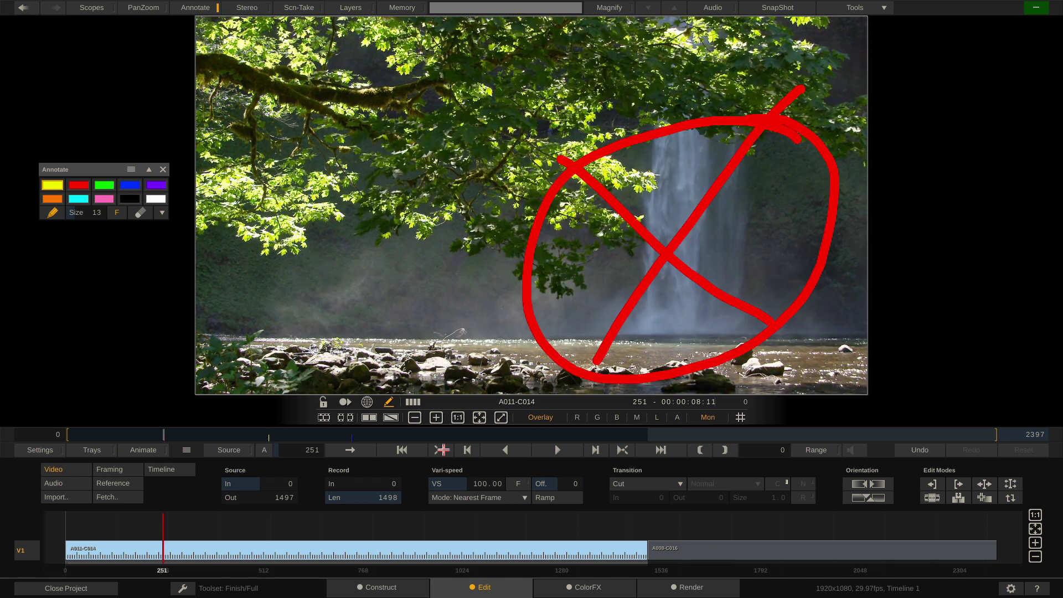
# - Close the Annotate palette, toggle annotation visibility, and park the playhead at frame 207
pyautogui.click(163, 168)
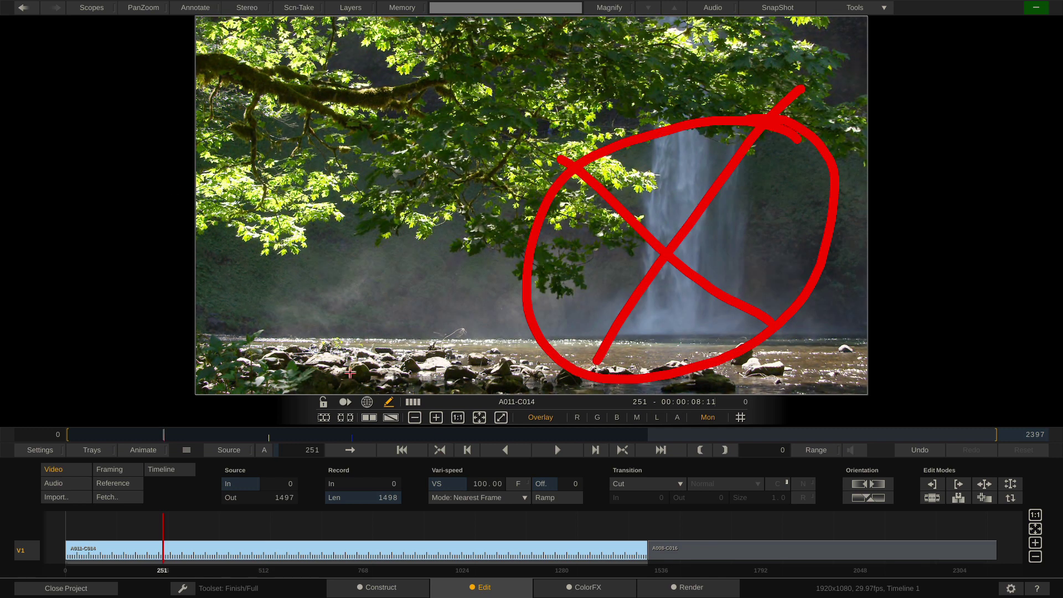
pyautogui.click(389, 402)
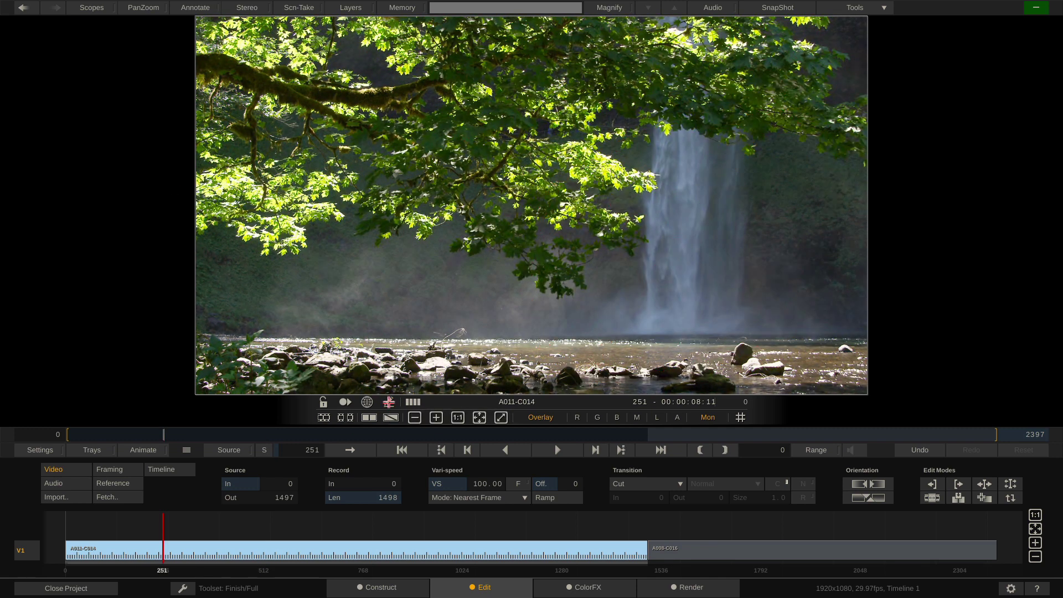
pyautogui.click(389, 402)
pyautogui.click(147, 436)
# - Play and stop the clip, return to frame 251, and hide its annotations
pyautogui.press('space')
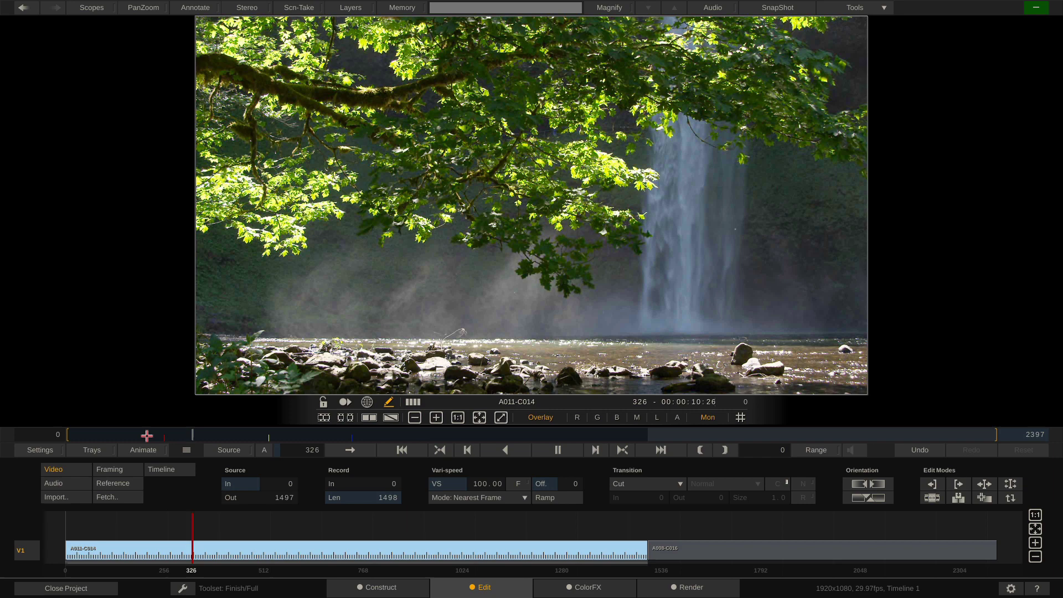
pyautogui.press('space')
pyautogui.click(165, 436)
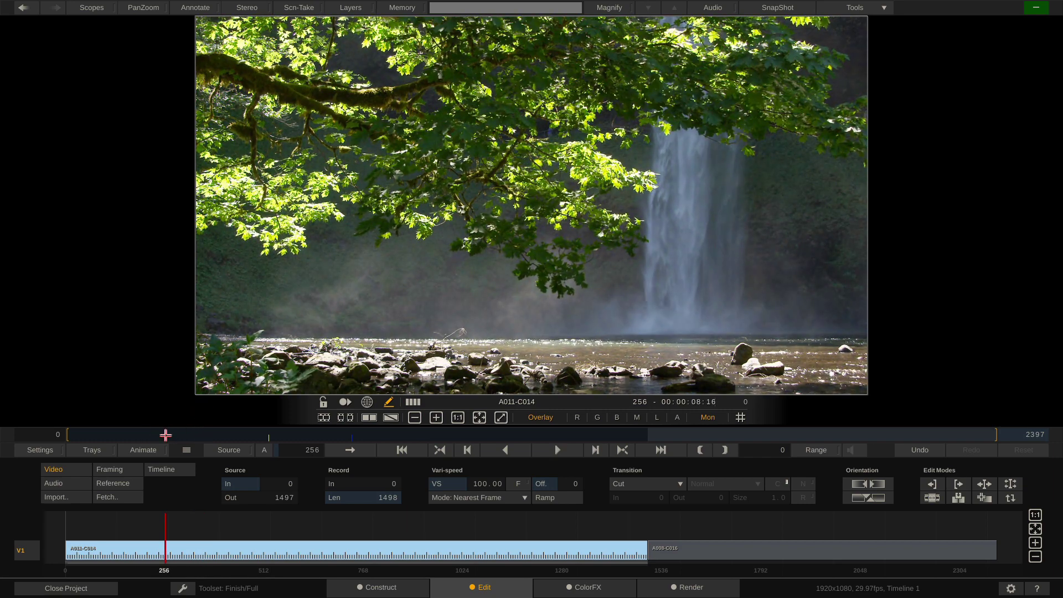
pyautogui.click(164, 435)
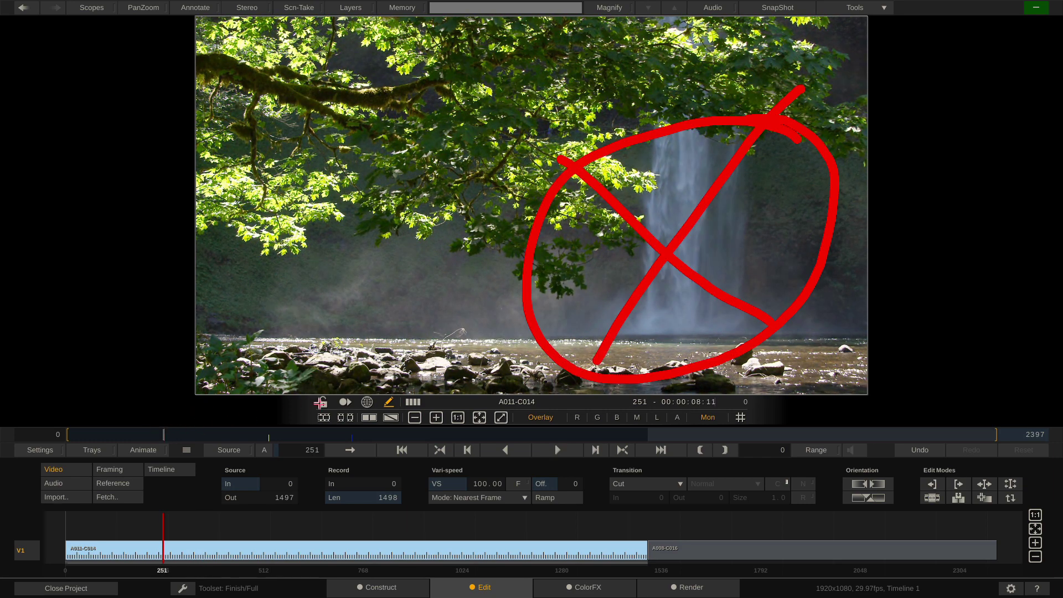
pyautogui.click(386, 402)
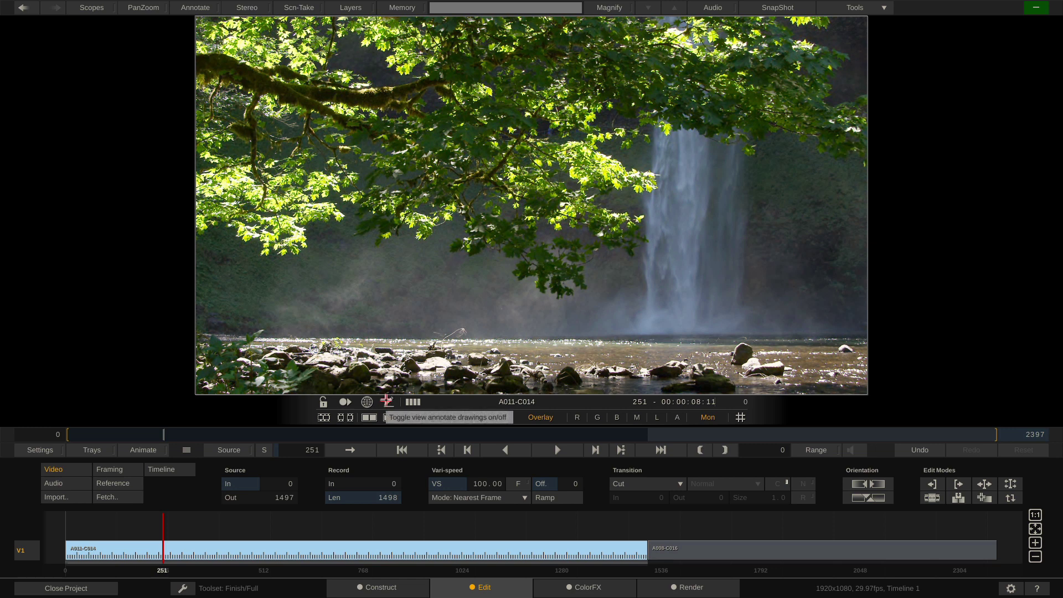
# - Show the ColorFX Grading LUT panel with clip levels Hi 1.000 and Lo 0.000
pyautogui.click(588, 585)
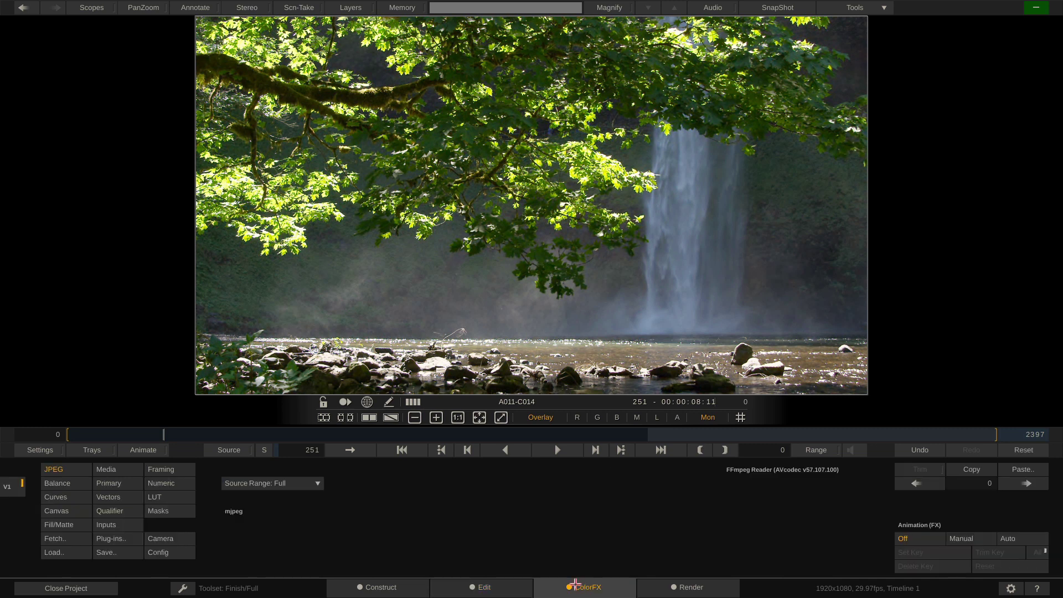
pyautogui.click(155, 496)
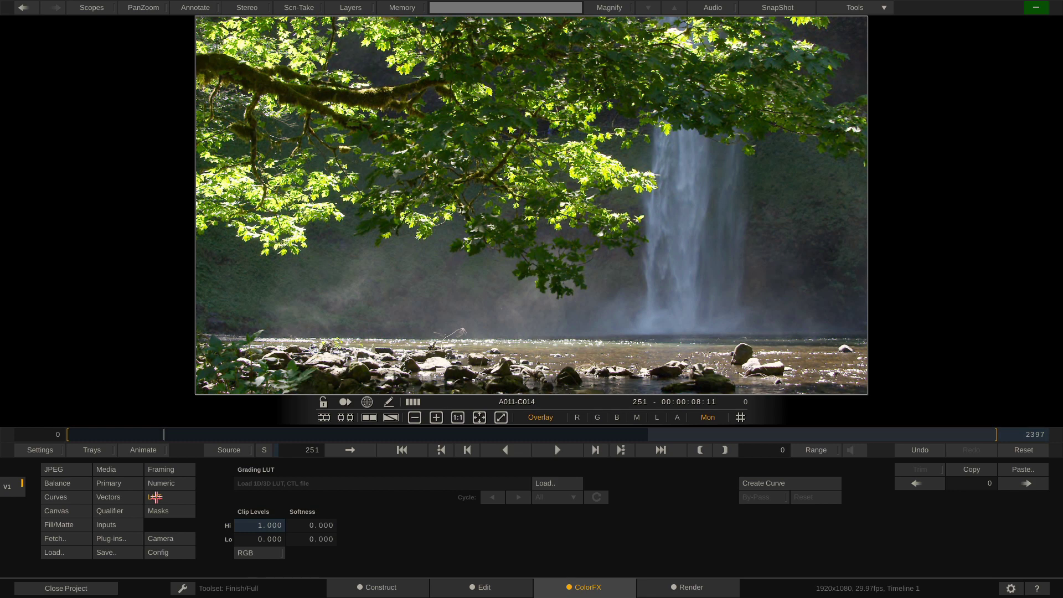
# - Load SmallHD_MovieLook_ApocalypseThisVeryMoment.cube from Desktop/smallhd_movielooks as the grading LUT
pyautogui.click(543, 481)
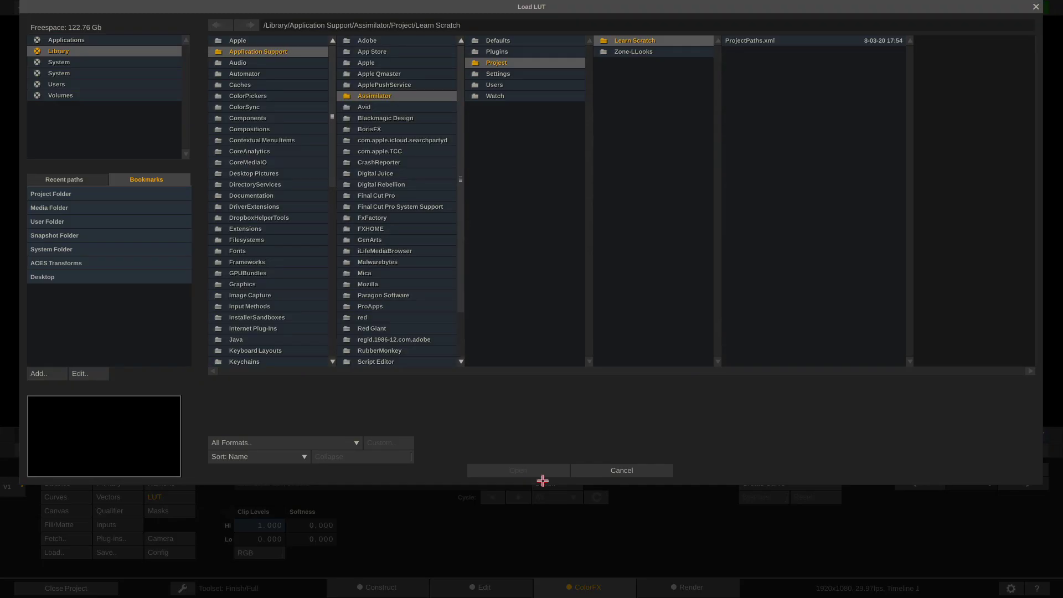
pyautogui.click(82, 278)
pyautogui.click(524, 40)
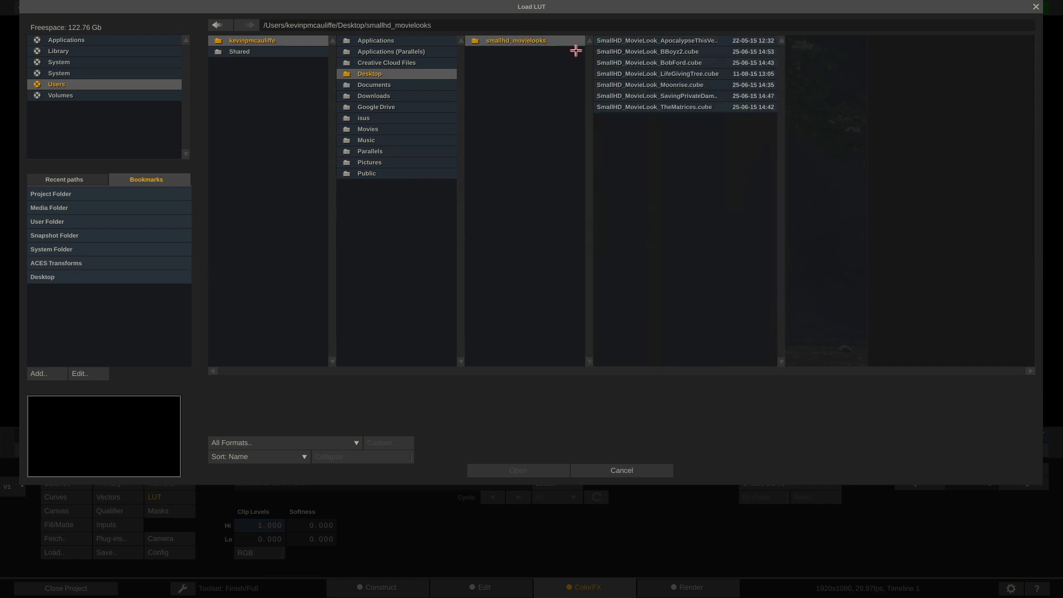
pyautogui.click(652, 41)
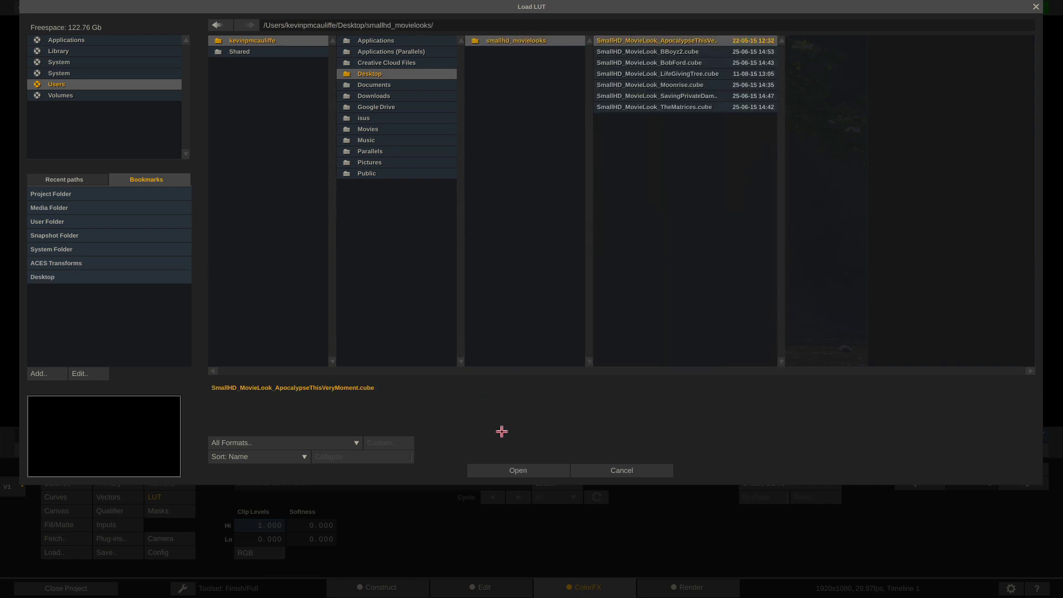
pyautogui.click(490, 472)
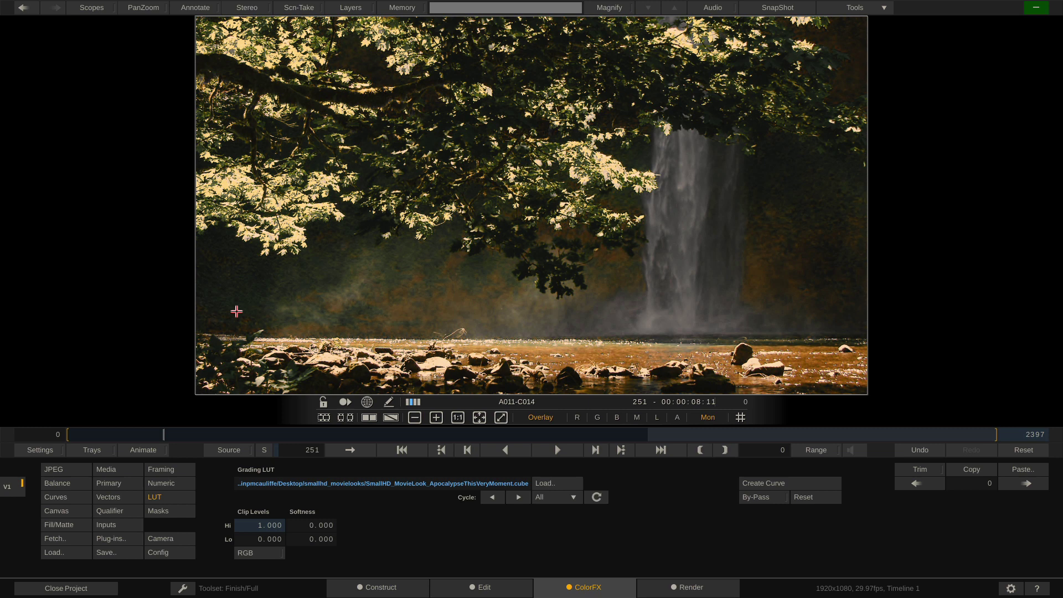
# - Show a waveform scope and raise the LUT Lo clip level to 0.176, softness 0.269
pyautogui.click(94, 7)
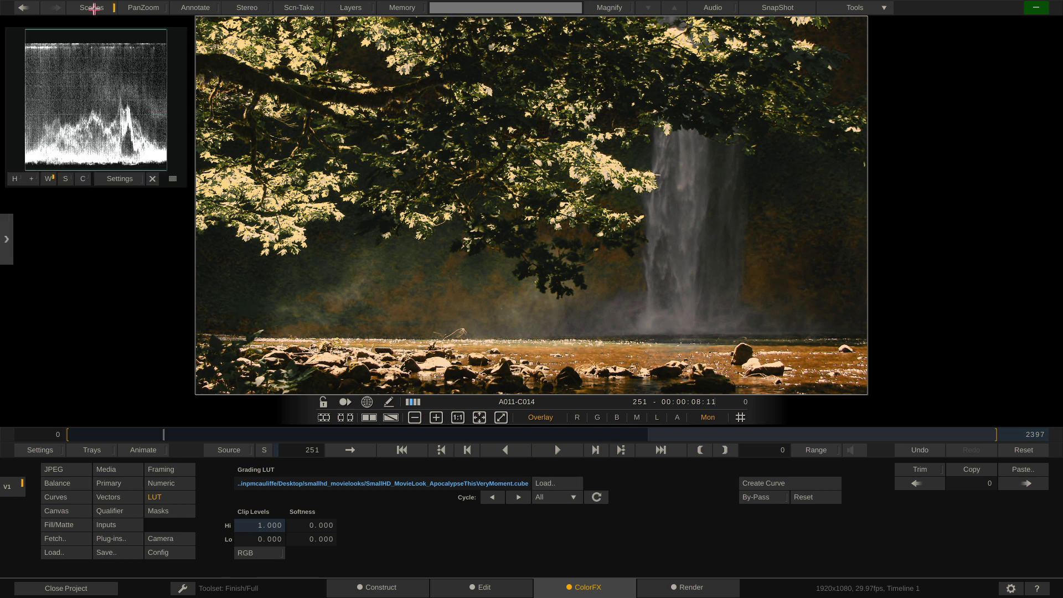
pyautogui.moveTo(101, 101); pyautogui.dragTo(105, 314)
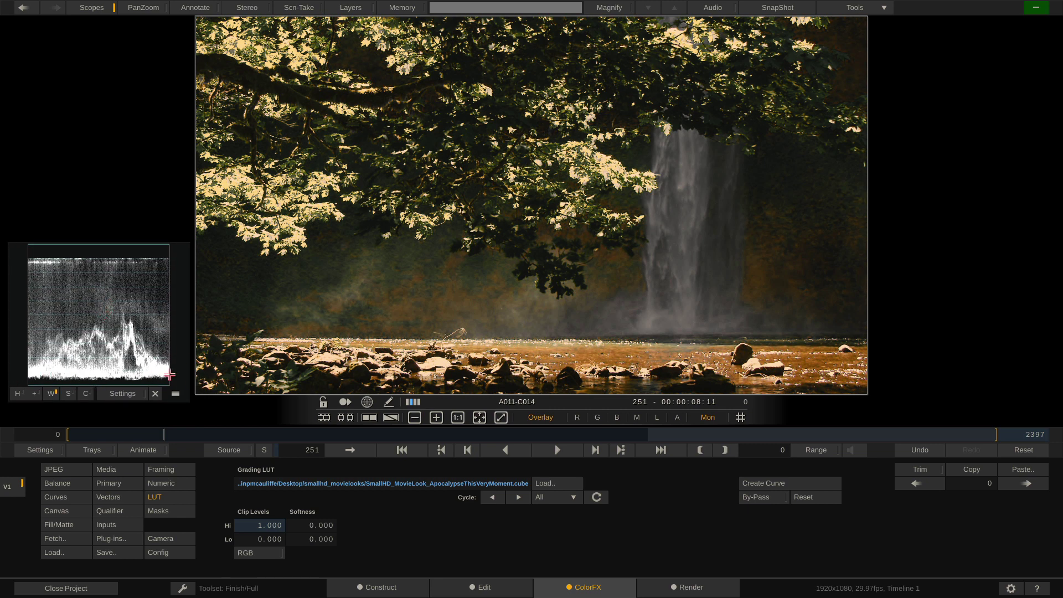
pyautogui.scroll(5, 55, 402)
pyautogui.scroll(2, 55, 402)
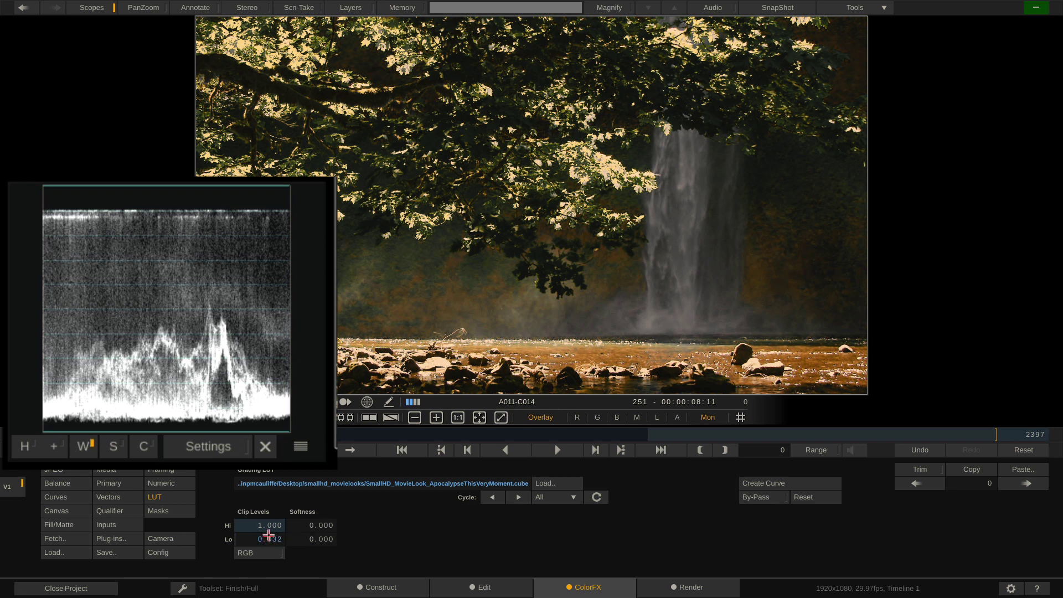
pyautogui.scroll(5, 268, 539)
pyautogui.scroll(9, 267, 539)
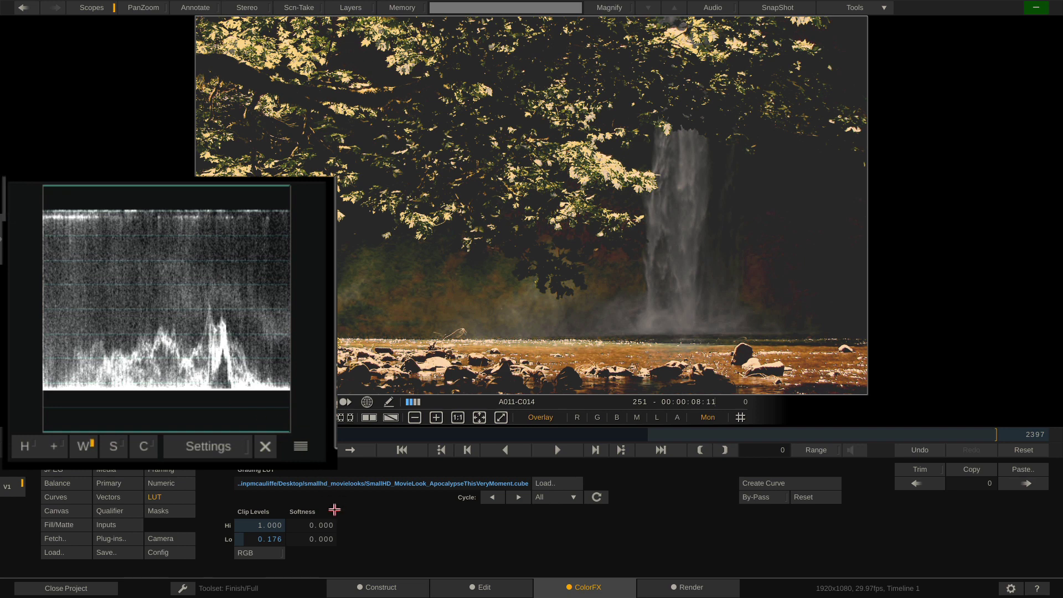
pyautogui.scroll(10, 324, 538)
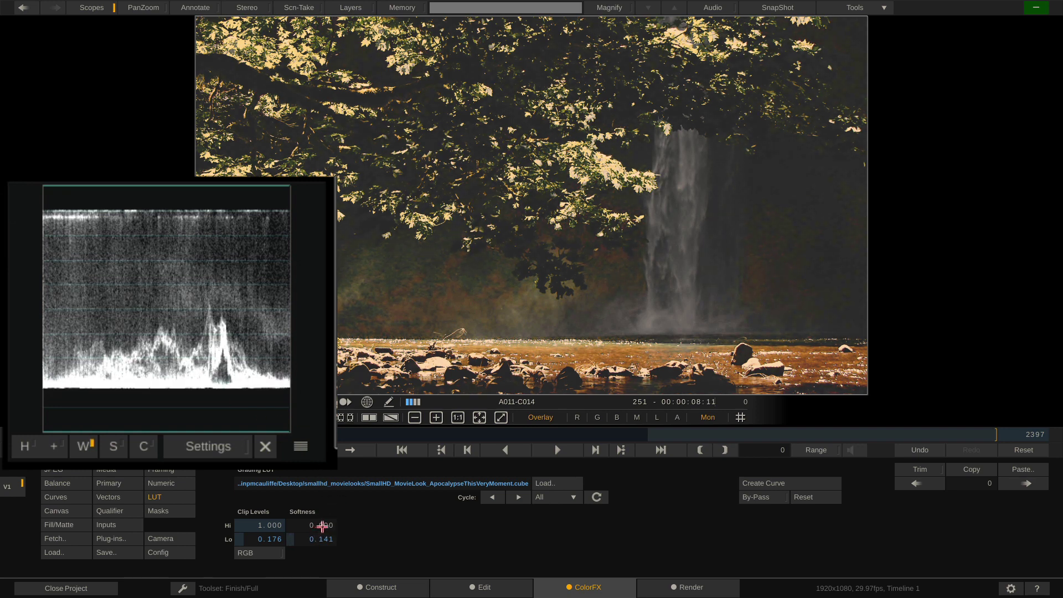
pyautogui.scroll(3, 322, 533)
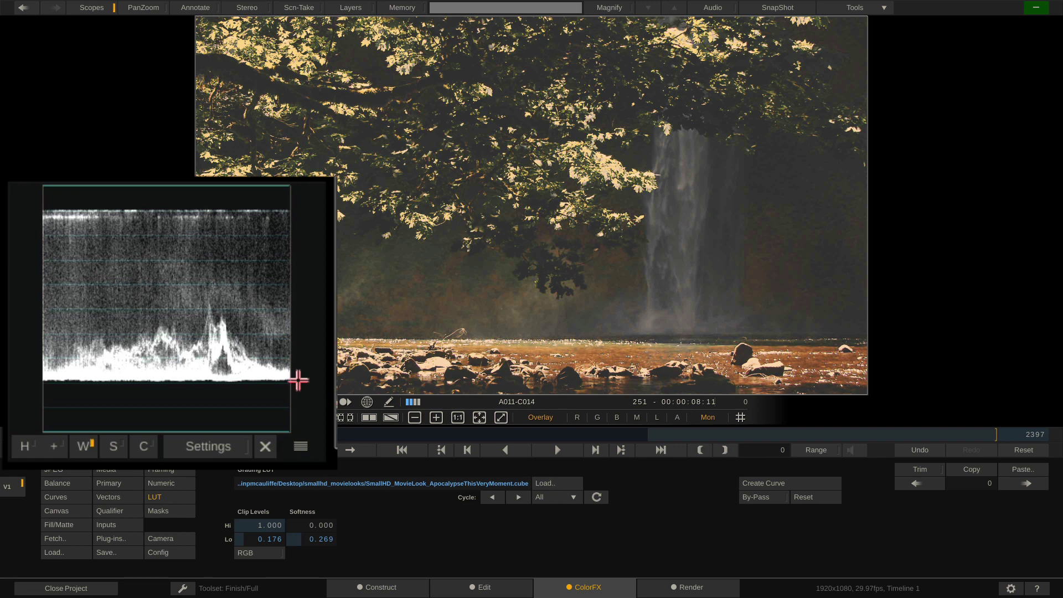
# - Shrink the waveform scope and toggle RGB-split clip levels on, then off
pyautogui.moveTo(299, 381); pyautogui.dragTo(173, 356)
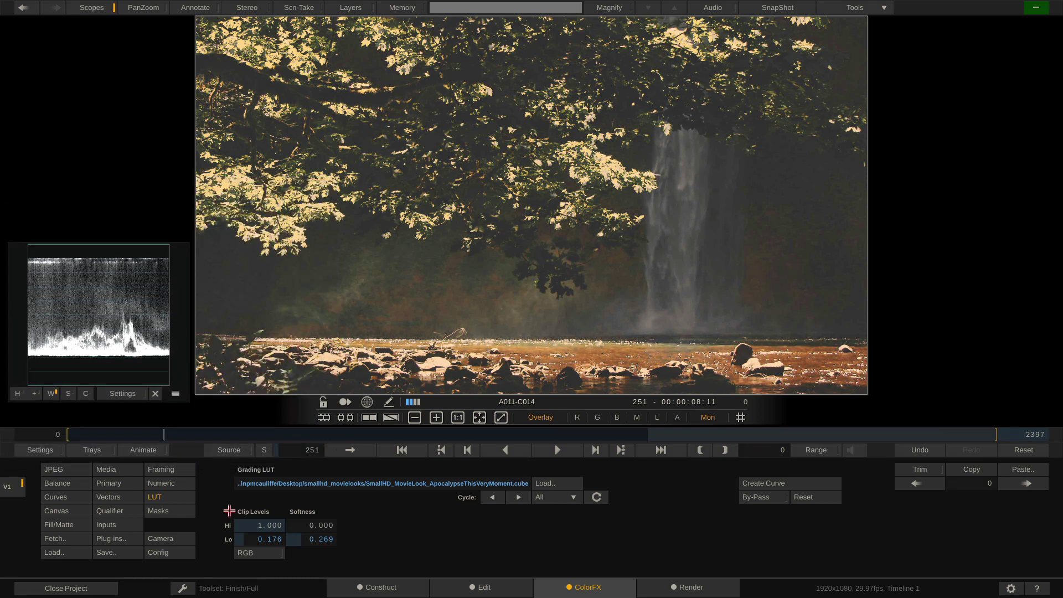
pyautogui.click(253, 551)
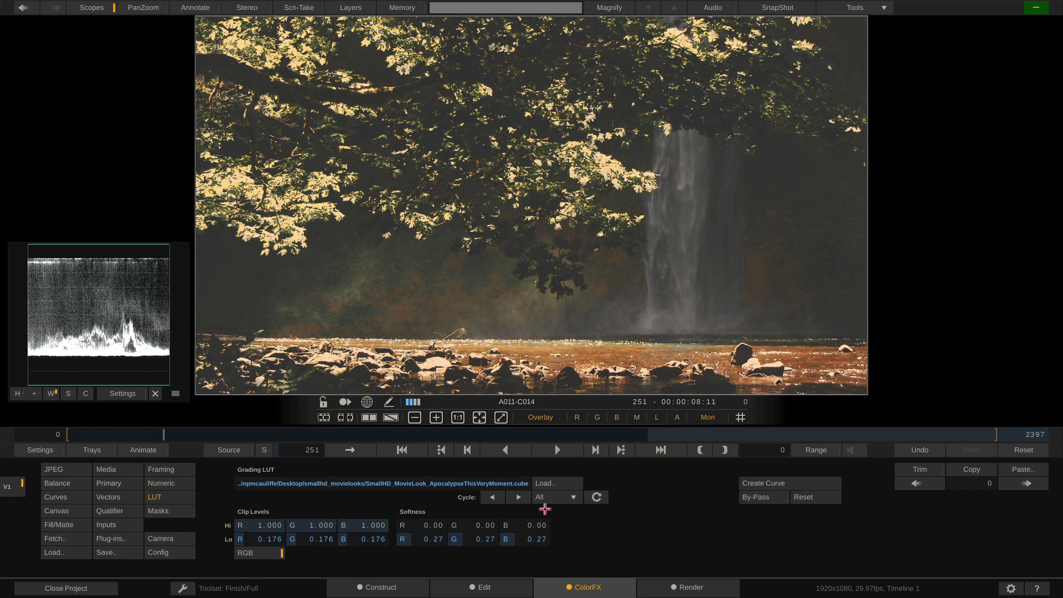
pyautogui.click(263, 554)
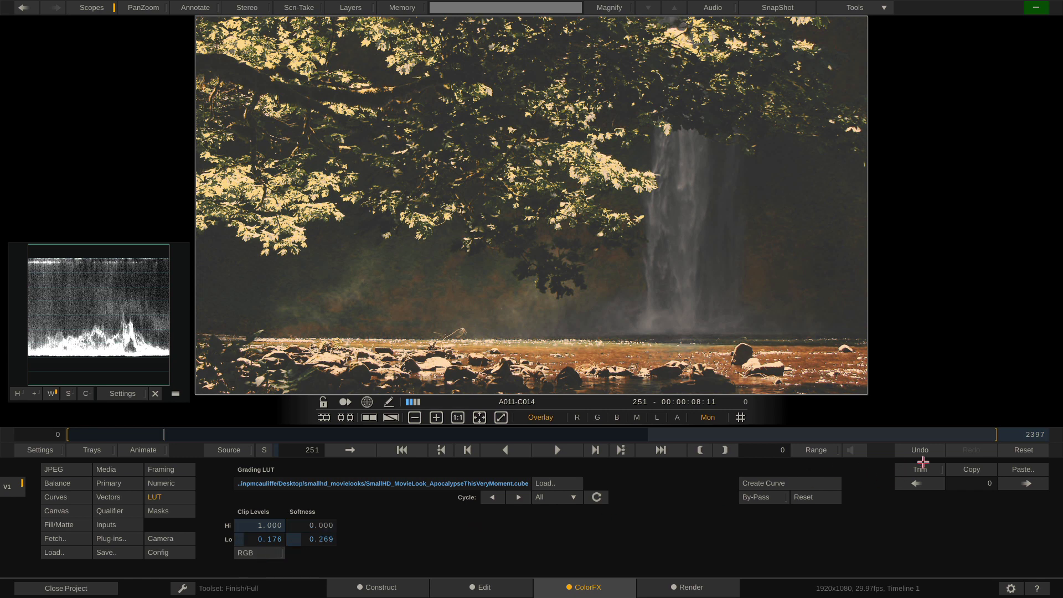
# - Reset the grading LUT, hide the scope, and show dimmed Primary Lift/Gamma/Gain wheels
pyautogui.click(1012, 450)
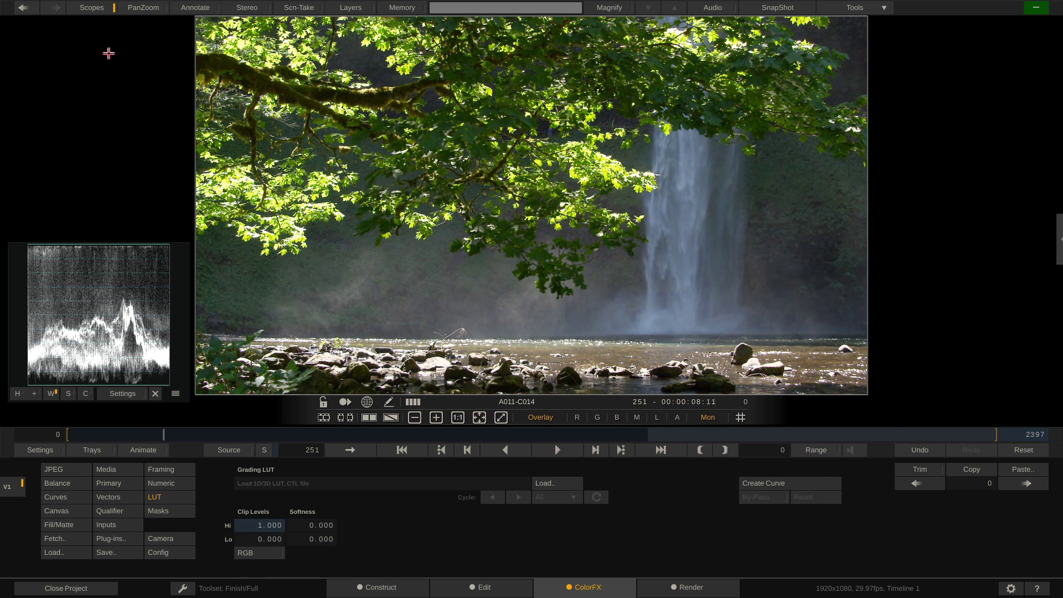
pyautogui.click(92, 8)
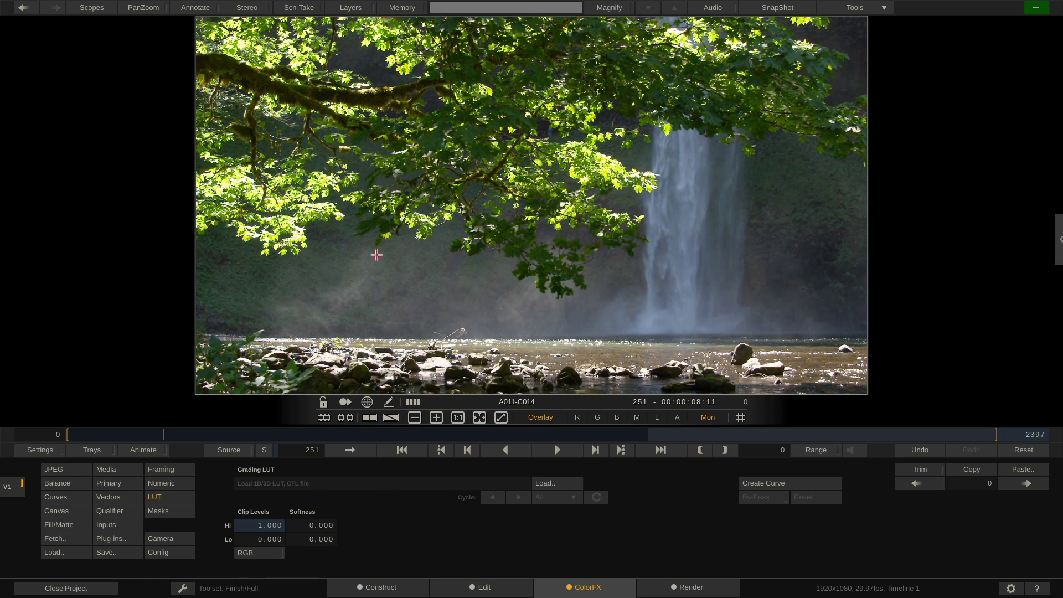
pyautogui.click(118, 482)
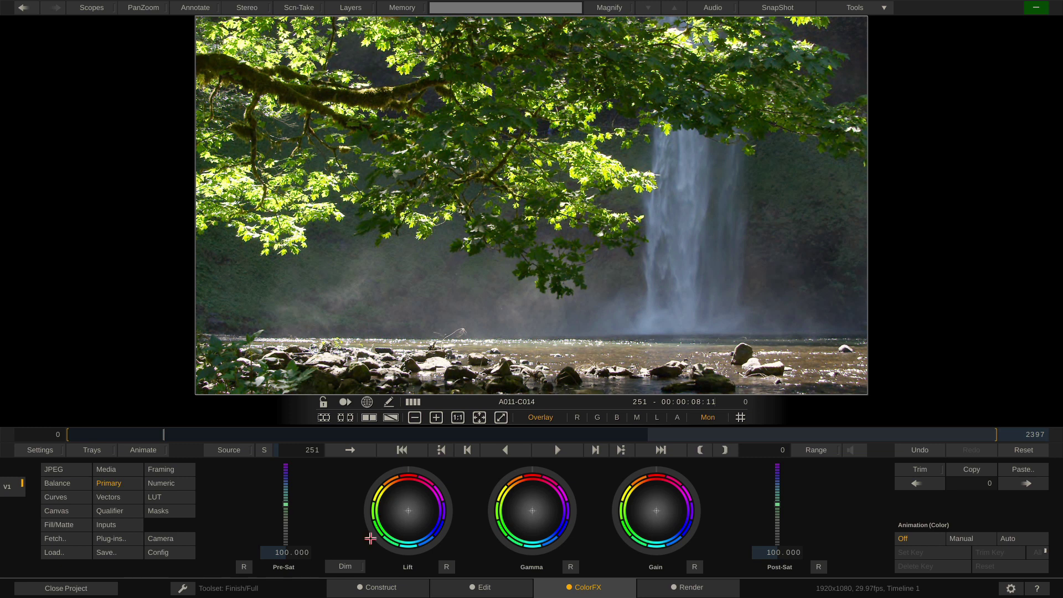
pyautogui.click(350, 566)
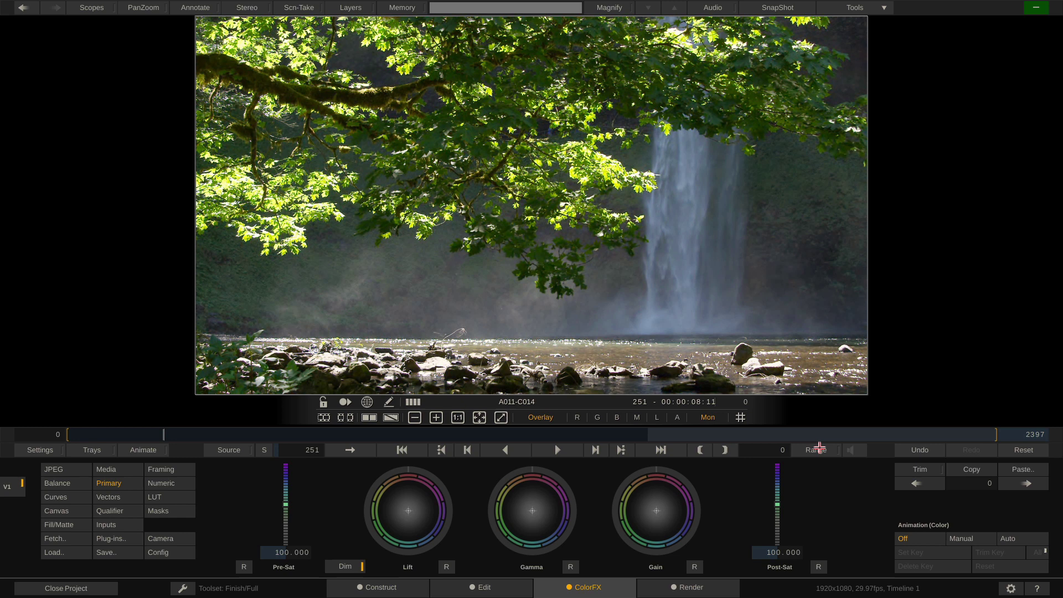
# - Turn off Dim to restore full-colour primary wheels, then turn the Lift wheel's outer ring
pyautogui.click(346, 565)
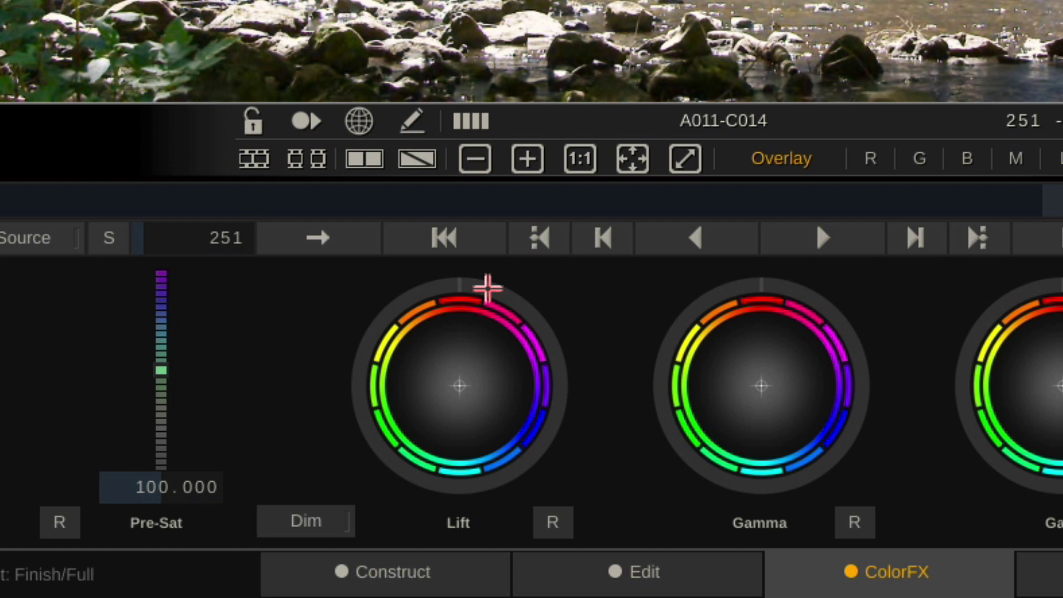
pyautogui.moveTo(487, 287)
pyautogui.mouseDown()
pyautogui.moveTo(558, 321)
pyautogui.moveTo(558, 339)
pyautogui.moveTo(465, 285)
pyautogui.moveTo(420, 300)
pyautogui.mouseUp()
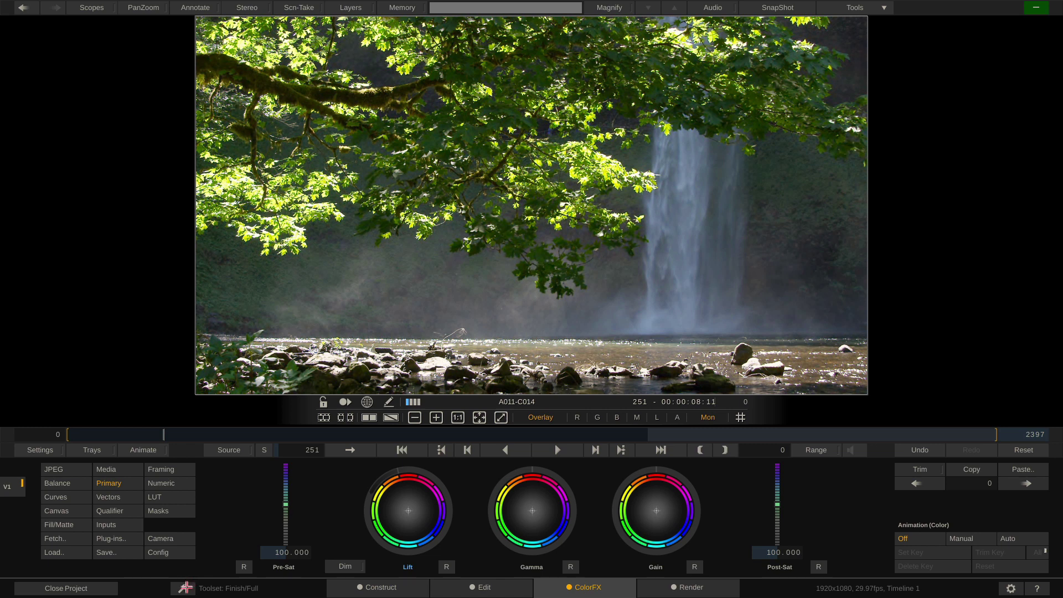
# - Switch the grading toolset to Dailies after backing out of a first attempt
pyautogui.click(185, 588)
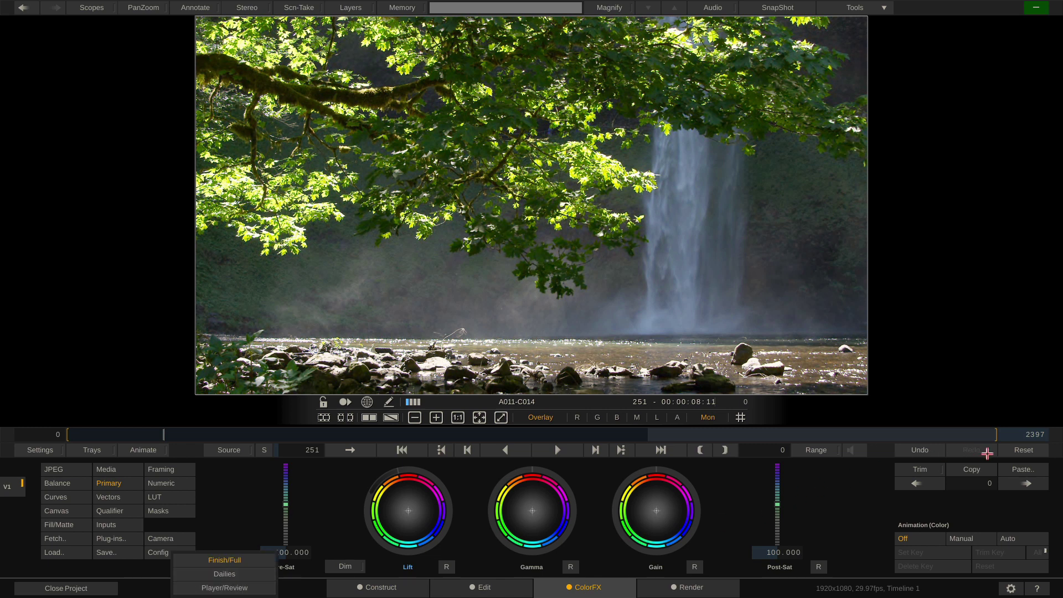
pyautogui.click(1013, 450)
pyautogui.click(1011, 449)
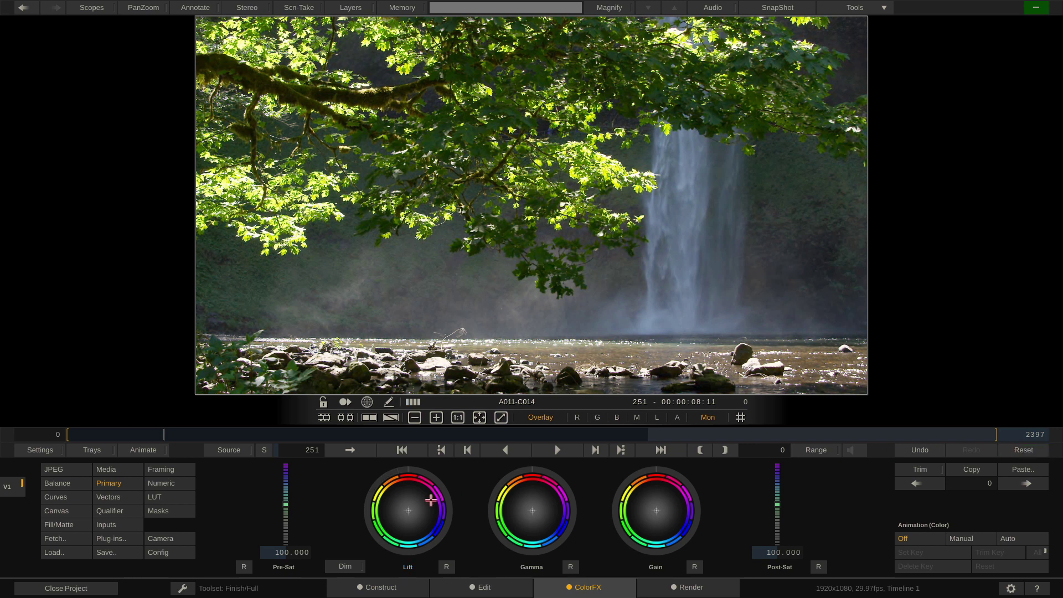
pyautogui.click(185, 588)
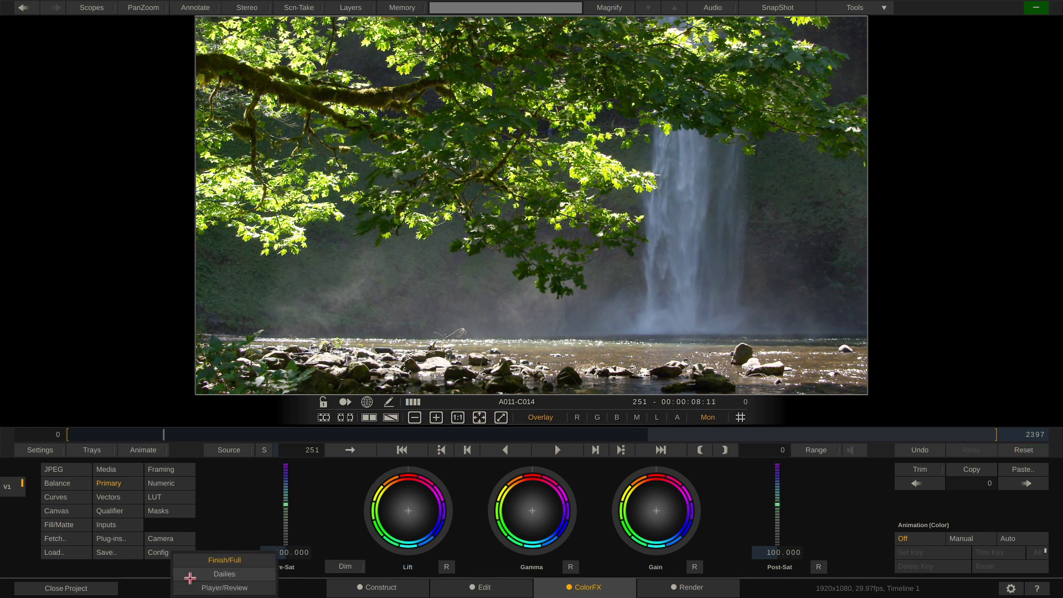
pyautogui.click(190, 576)
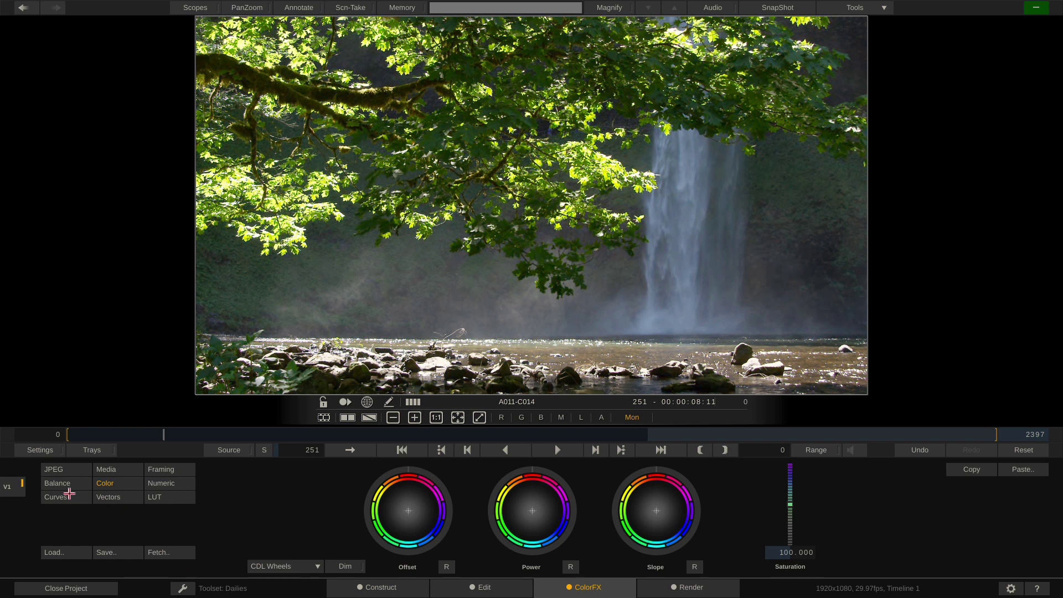
# - Preview the Curves and Vectors panels, then return to the CDL colour wheels
pyautogui.click(67, 496)
pyautogui.click(108, 497)
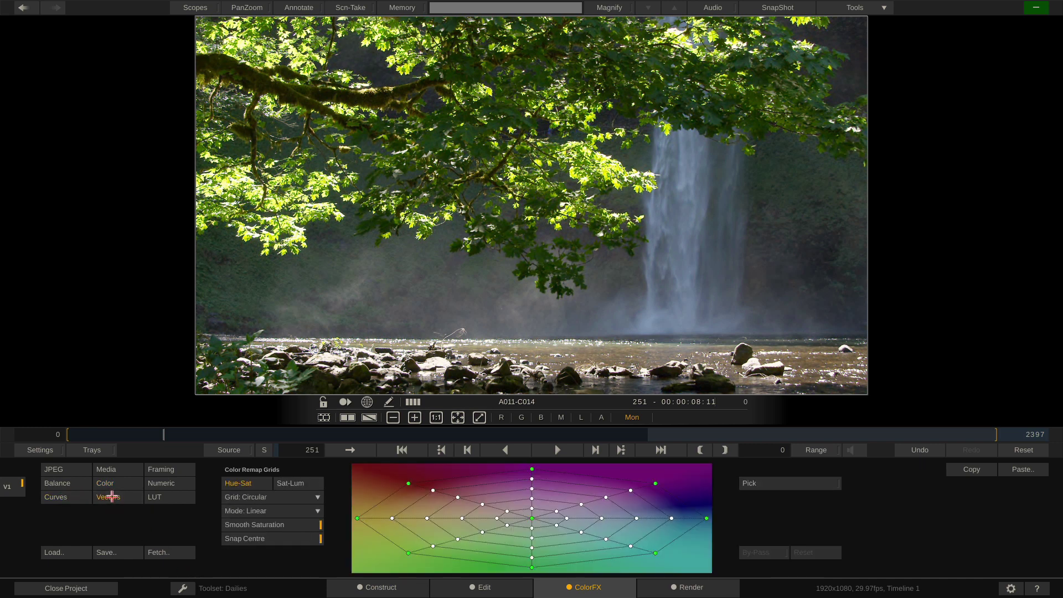
pyautogui.click(112, 485)
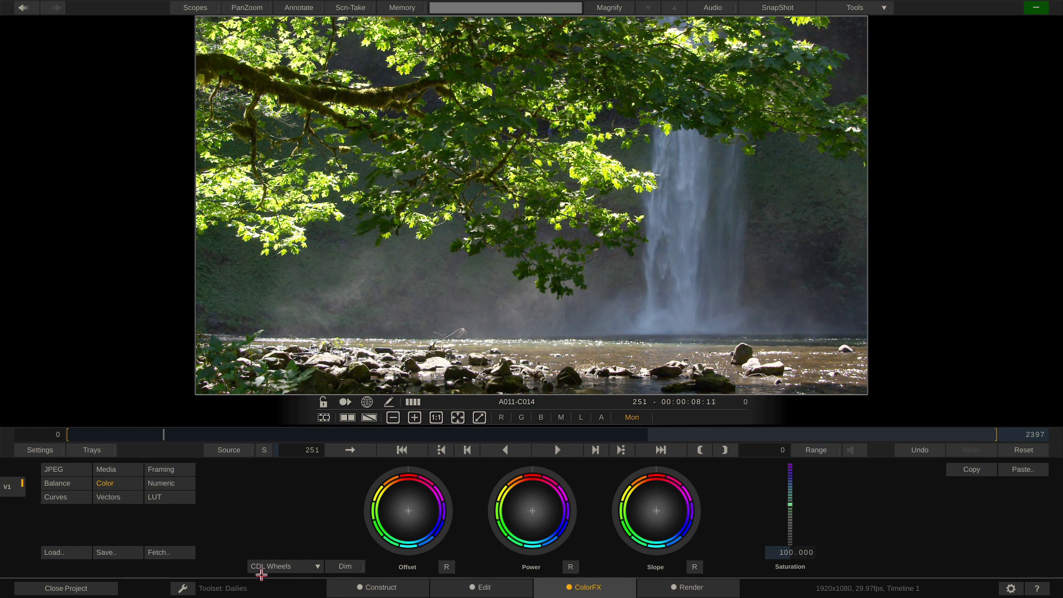
# - Change the colour control style from CDL Wheels to CDL Sliders
pyautogui.click(319, 566)
pyautogui.click(320, 572)
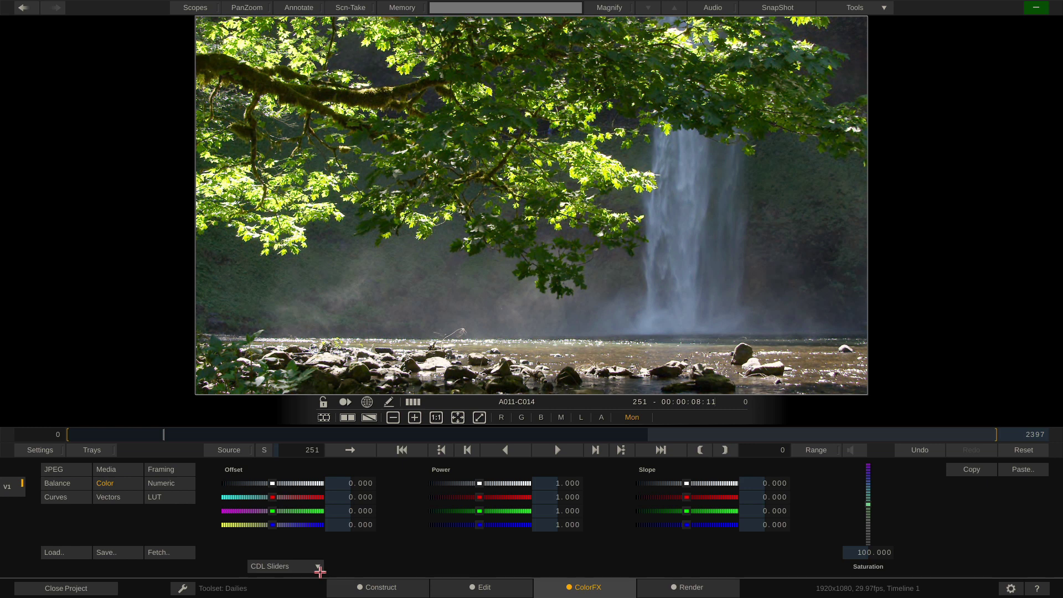
pyautogui.click(319, 566)
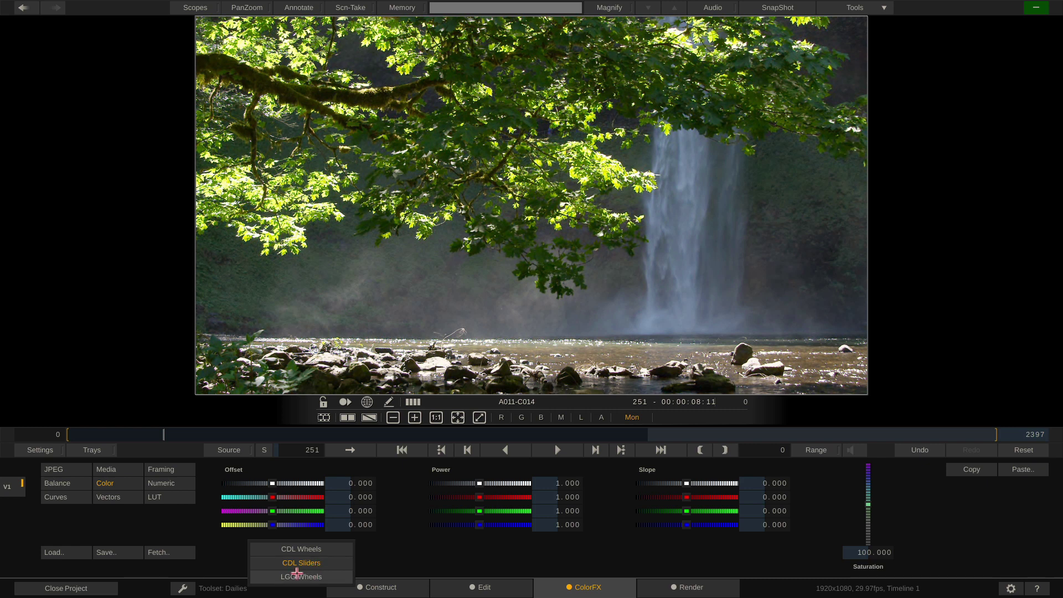
# - Switch the colour controls to LGG Wheels, then briefly back to CDL Wheels
pyautogui.click(298, 575)
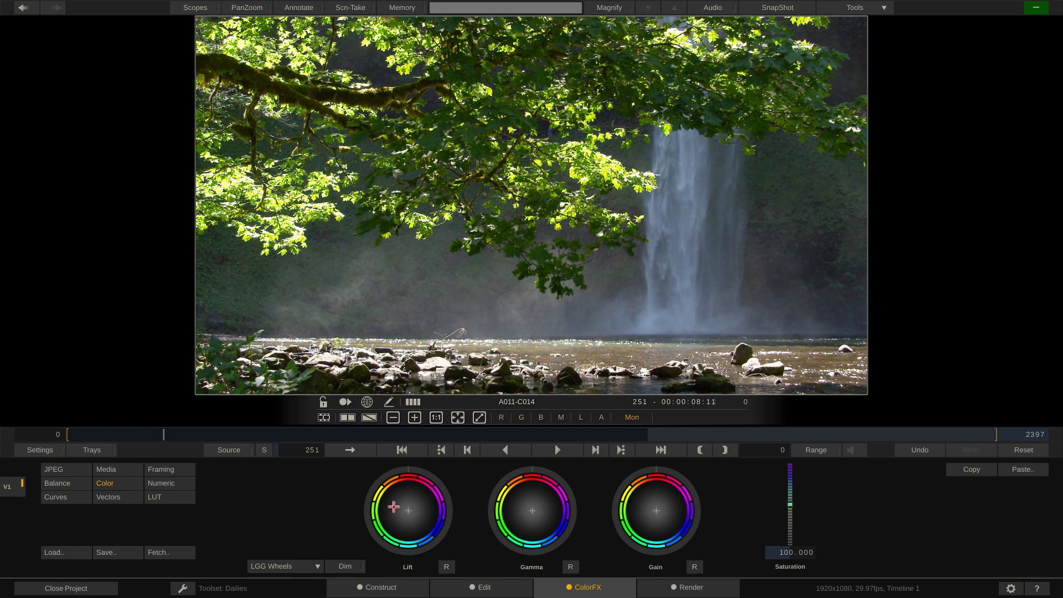
pyautogui.click(308, 567)
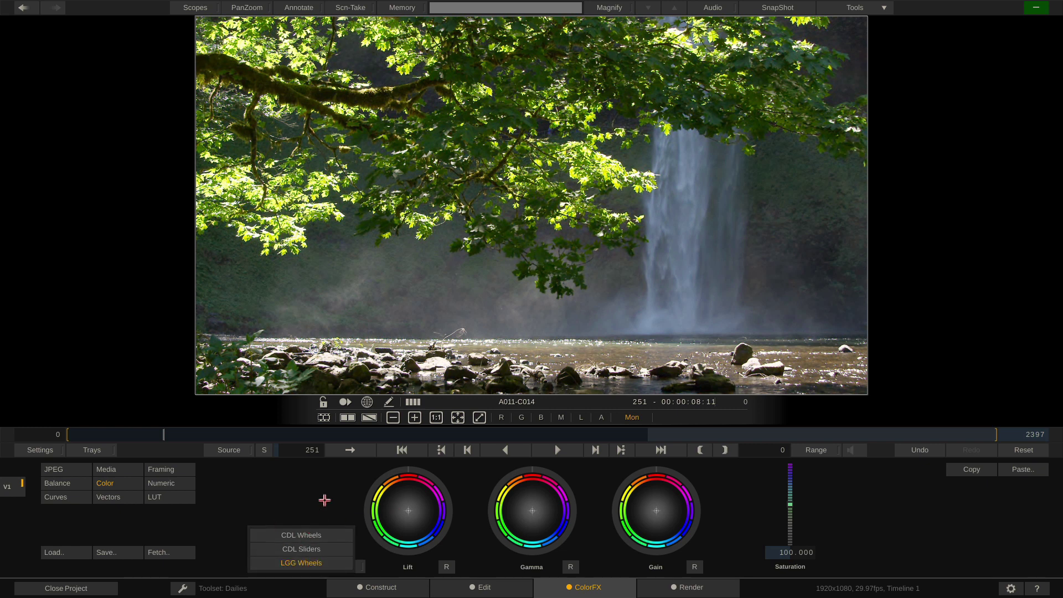
pyautogui.click(311, 564)
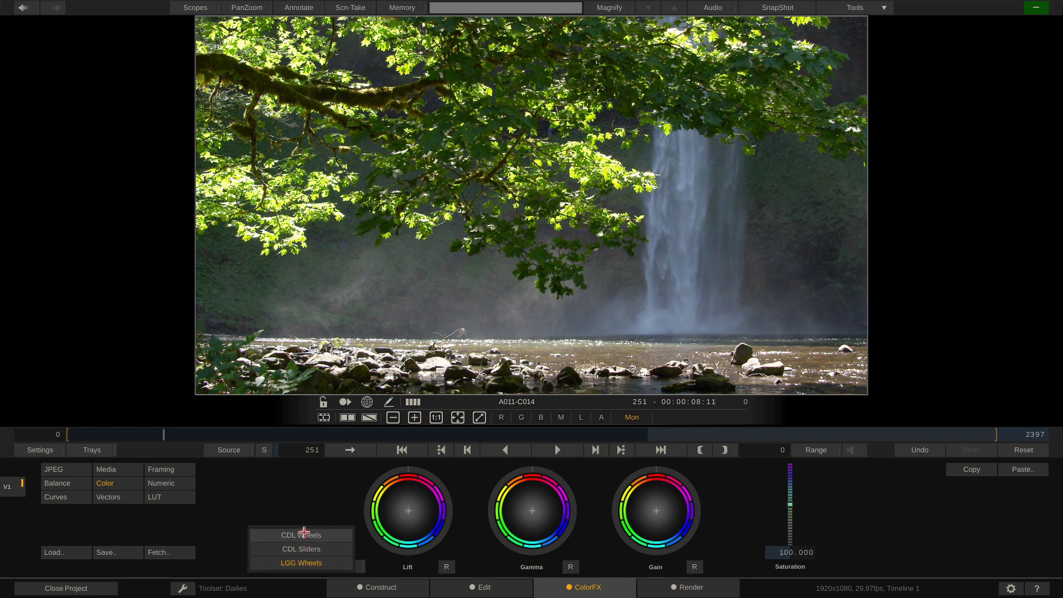
pyautogui.click(304, 534)
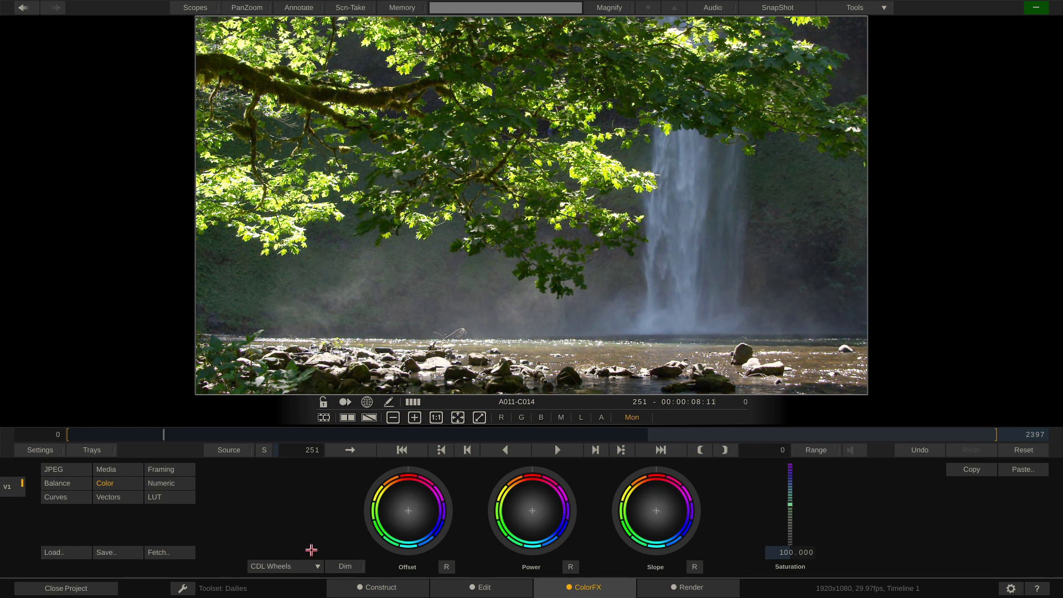
pyautogui.click(299, 564)
pyautogui.click(291, 586)
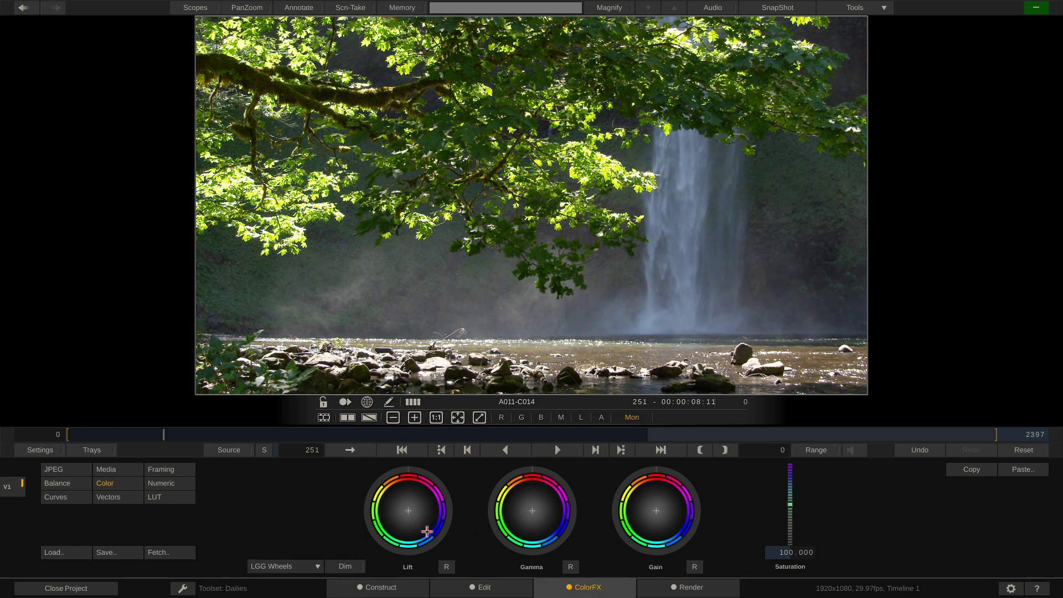